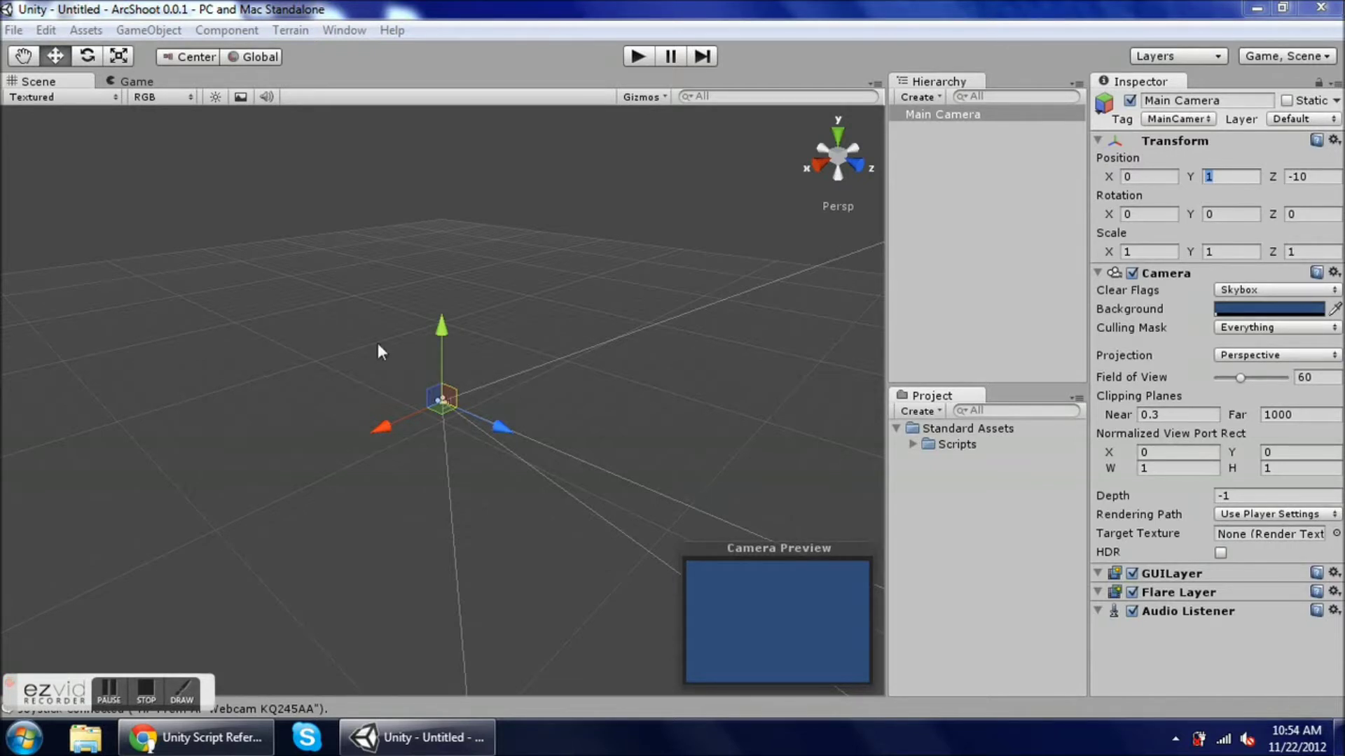
Choose File > New Project to bring up the Project Wizard.
click(13, 31)
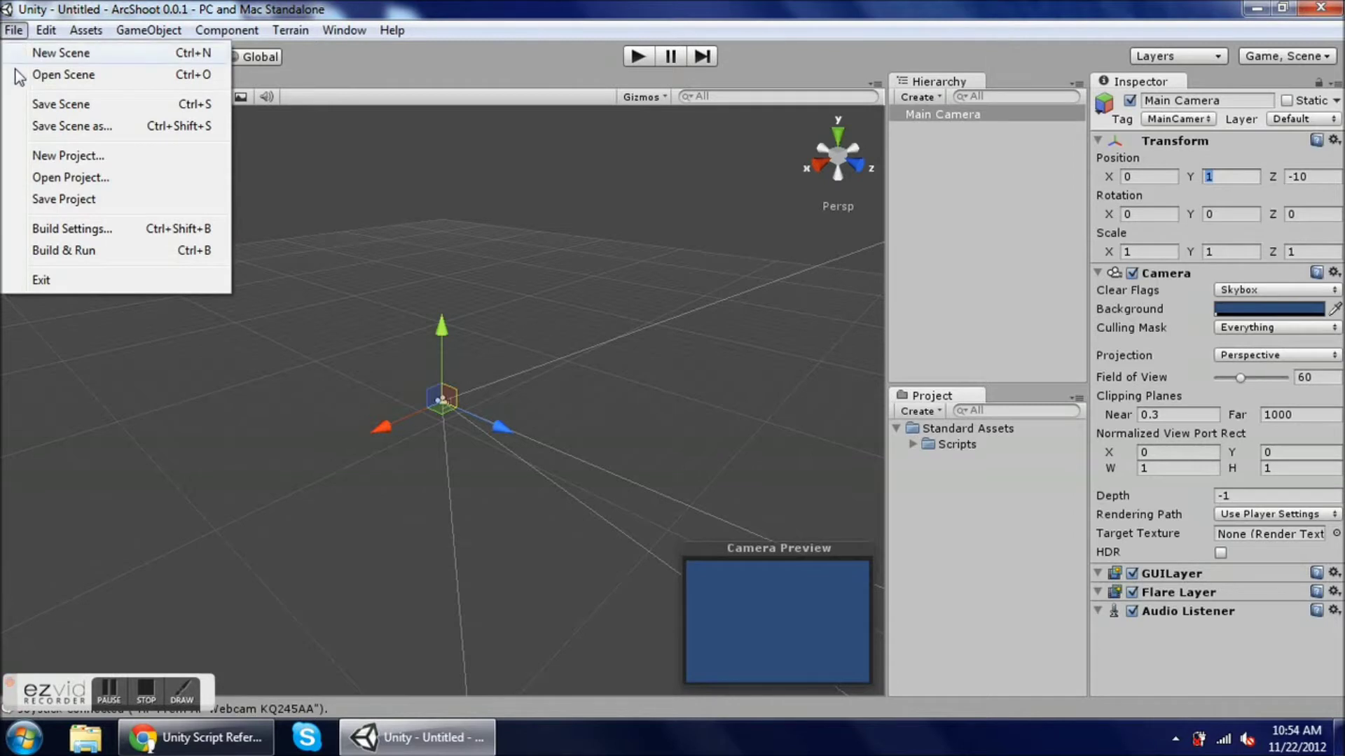
click(21, 156)
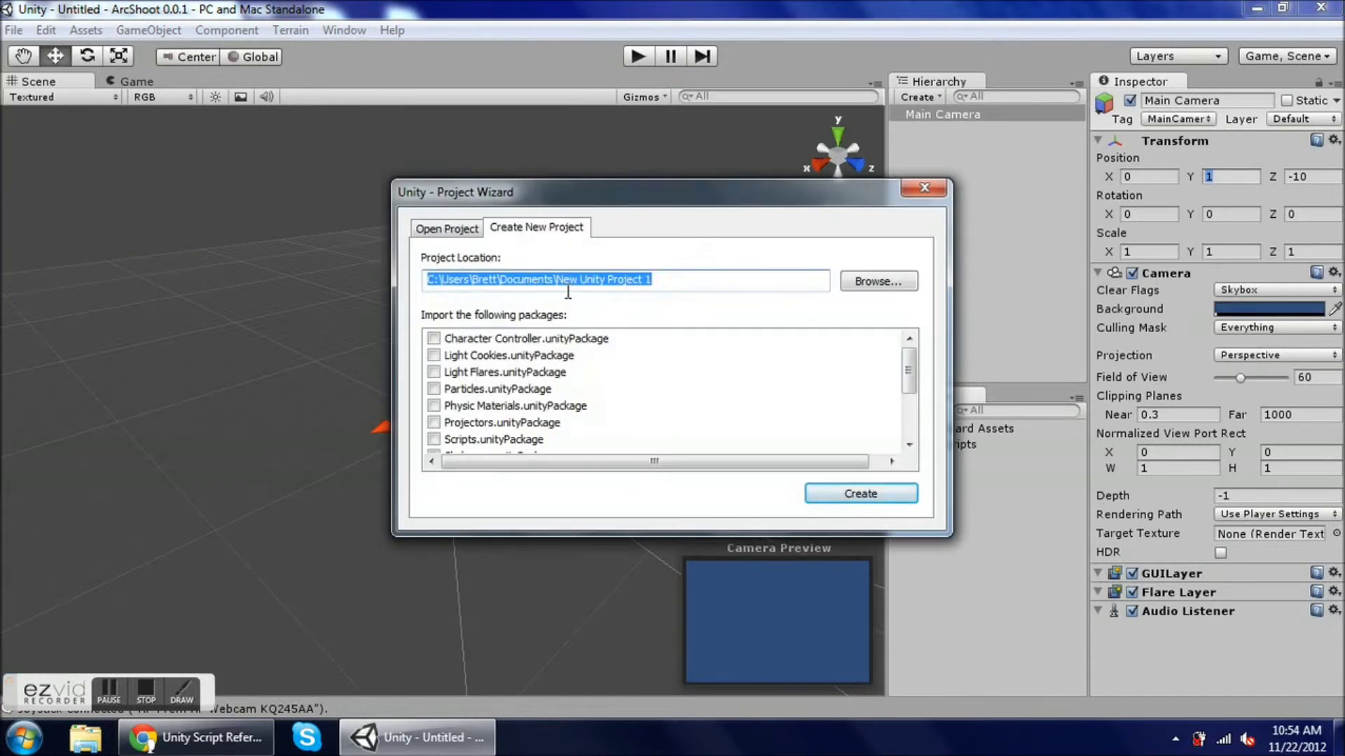
Tick Scripts.unityPackage in the Project Wizard, then close it without creating a project.
drag(560, 284, 711, 294)
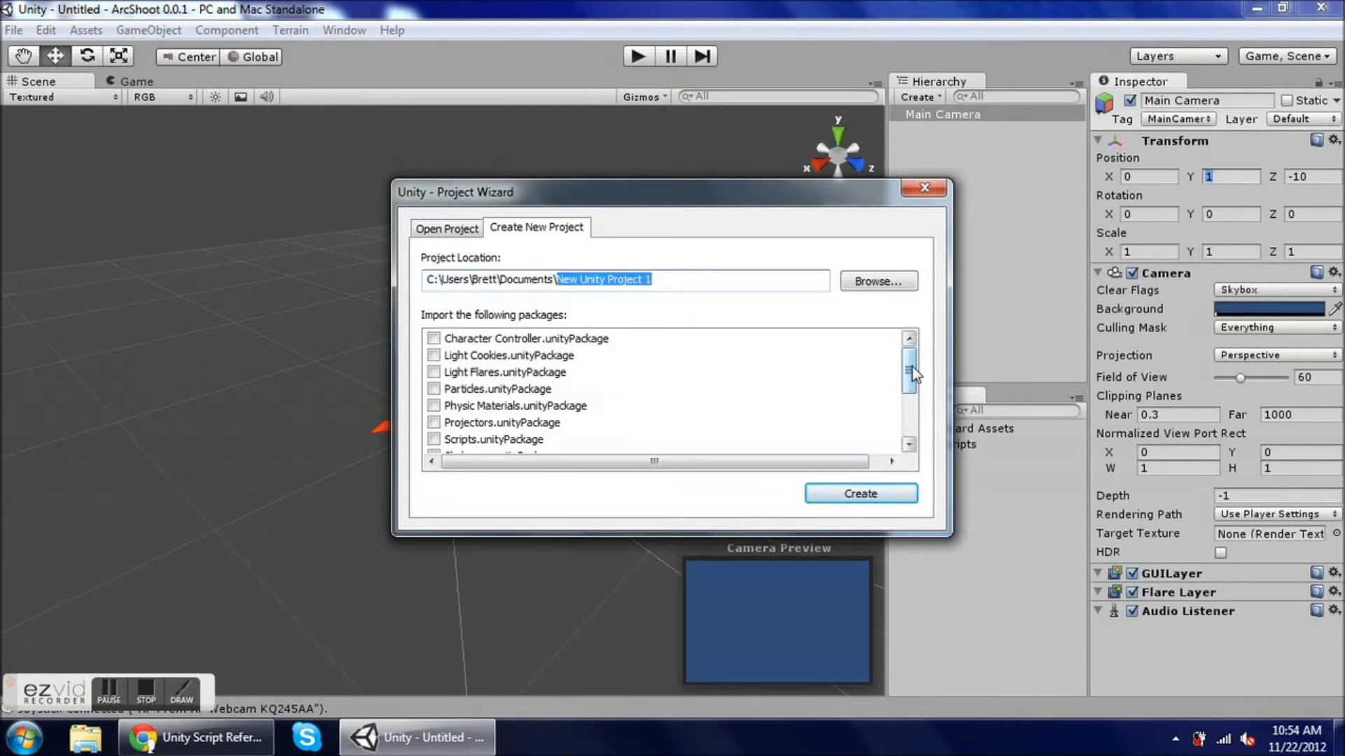
drag(910, 368, 910, 409)
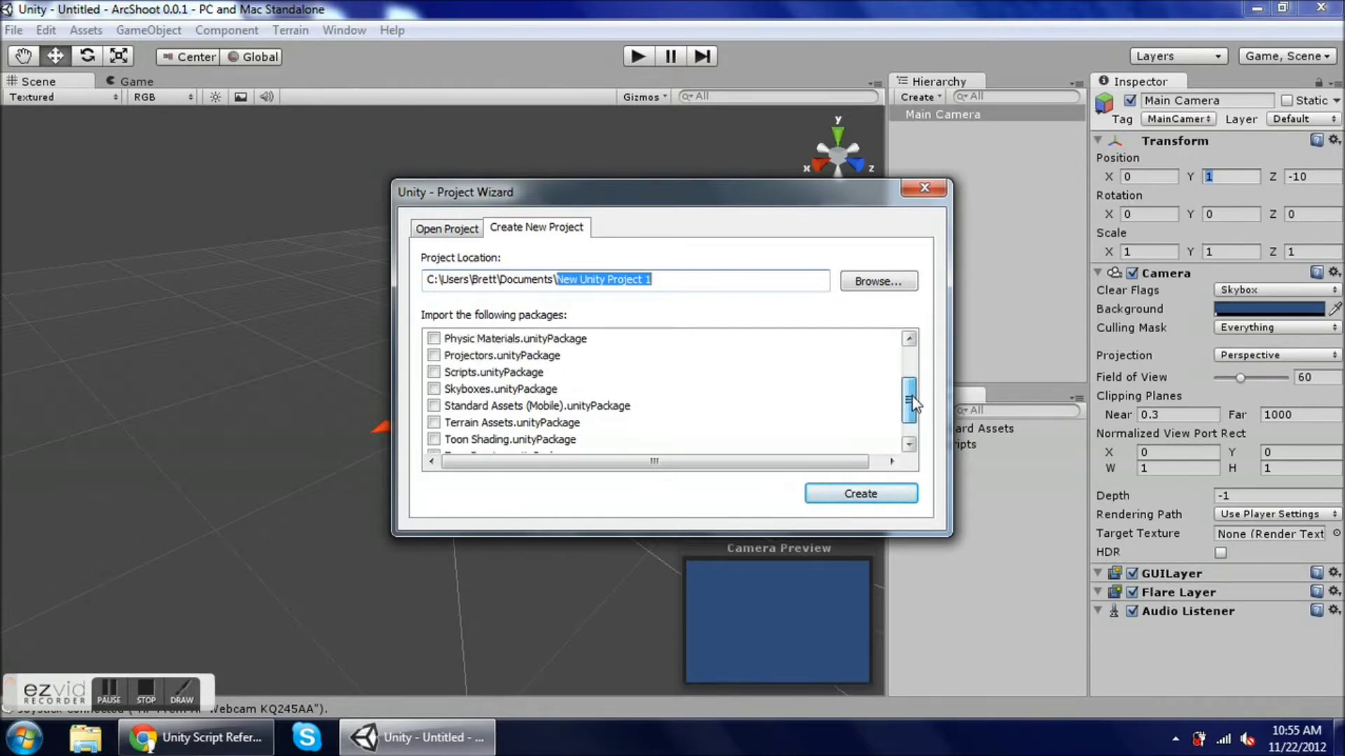
click(434, 373)
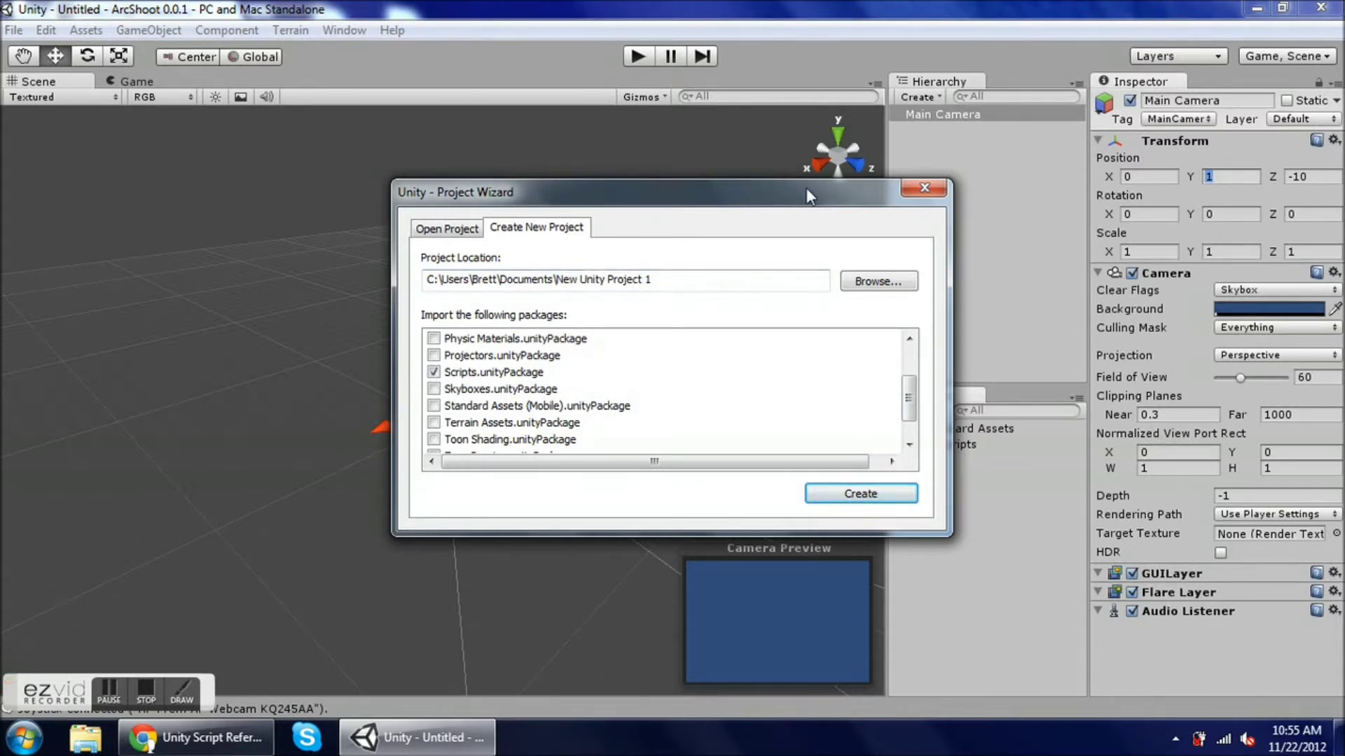
click(931, 186)
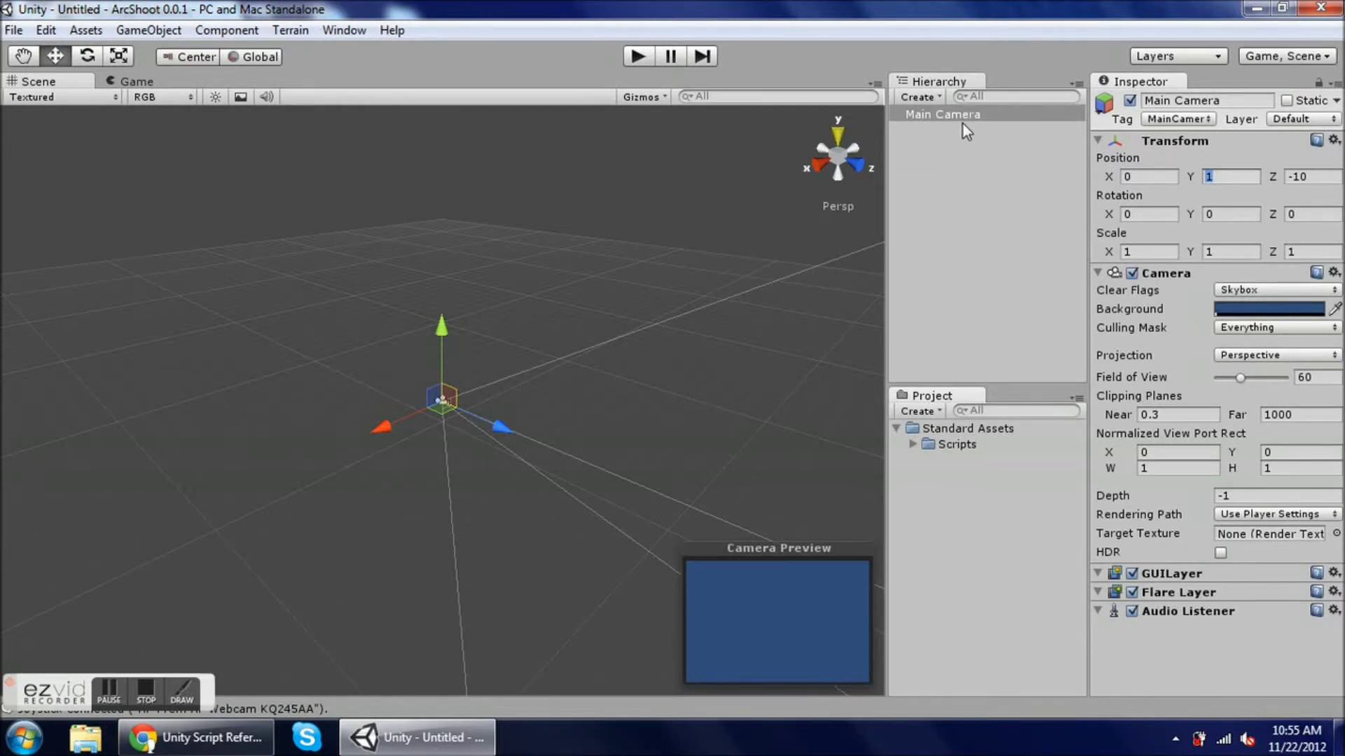
Drag the Main Camera's Z, Y and X gizmo arrows to reach 0.586292, 1.242746, -10.1661.
click(933, 119)
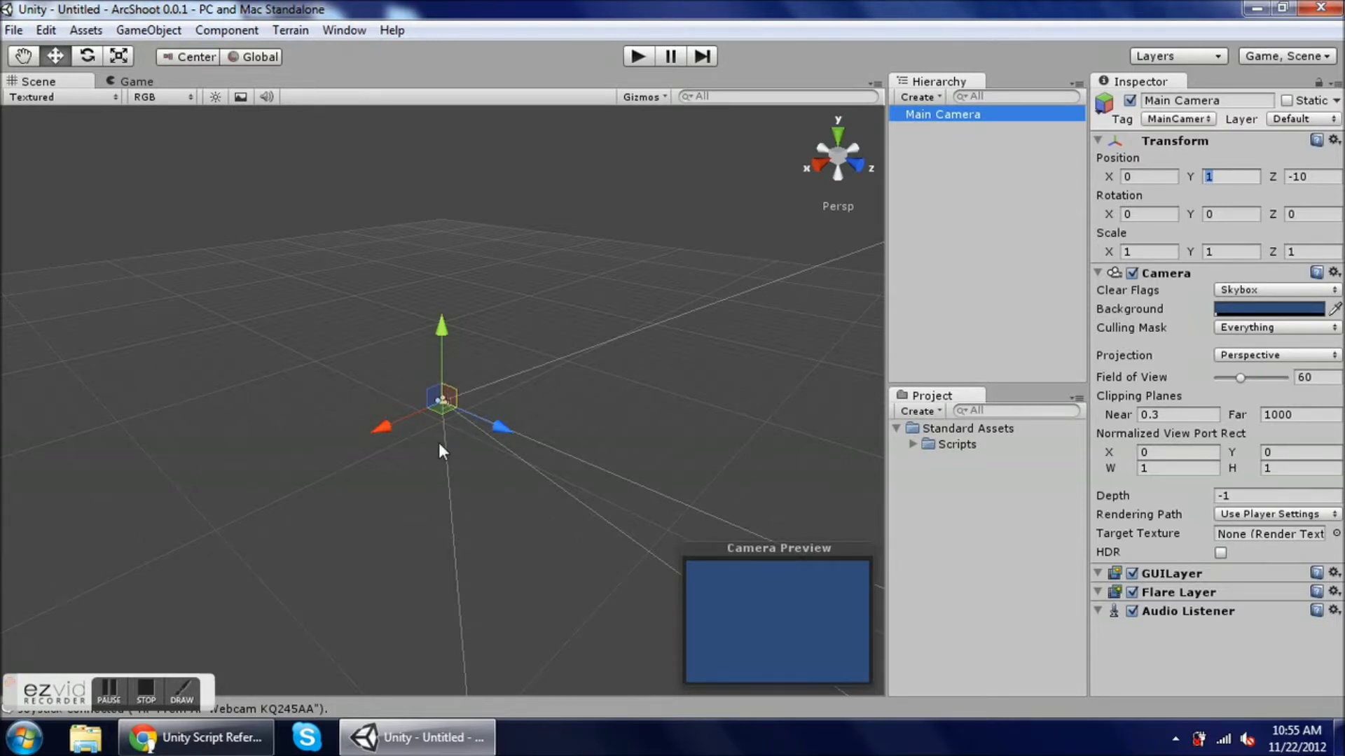
click(499, 425)
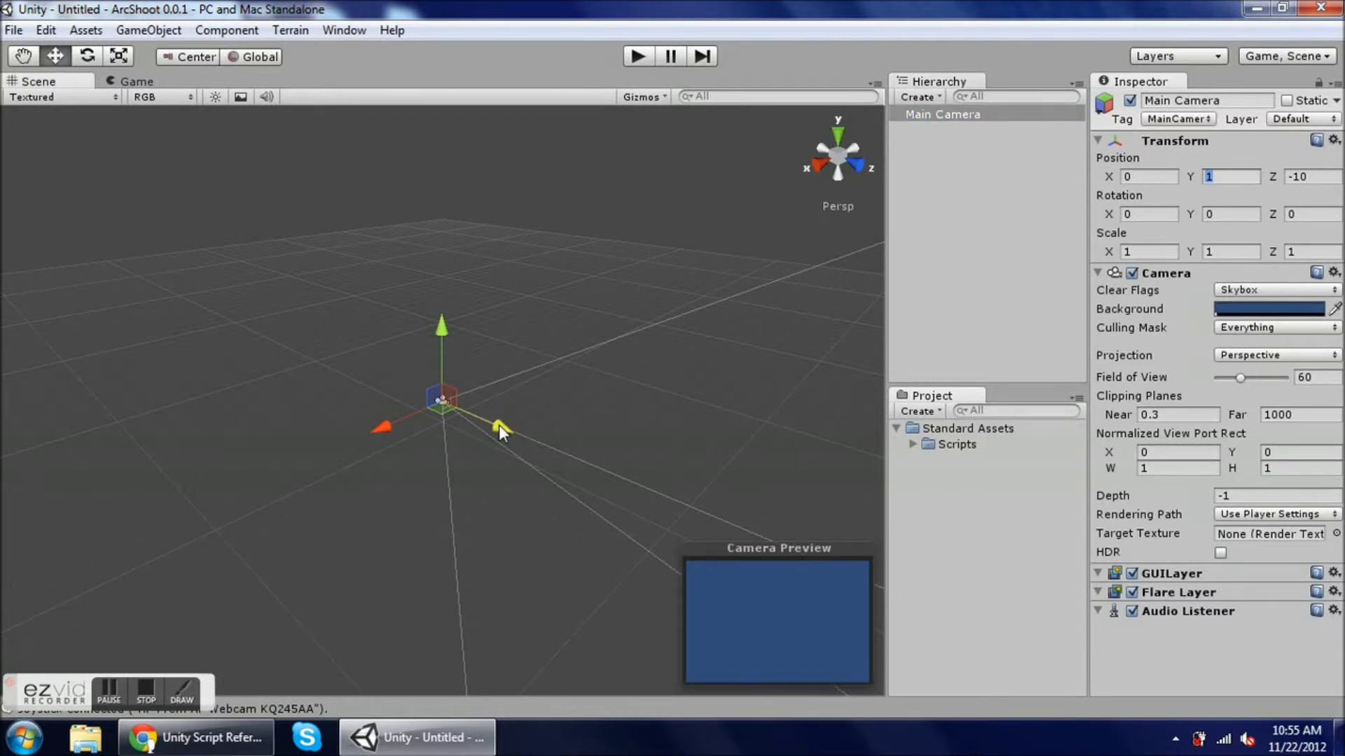
mouse_move(498, 424)
mouse_down()
mouse_move(440, 400)
mouse_move(497, 419)
mouse_up()
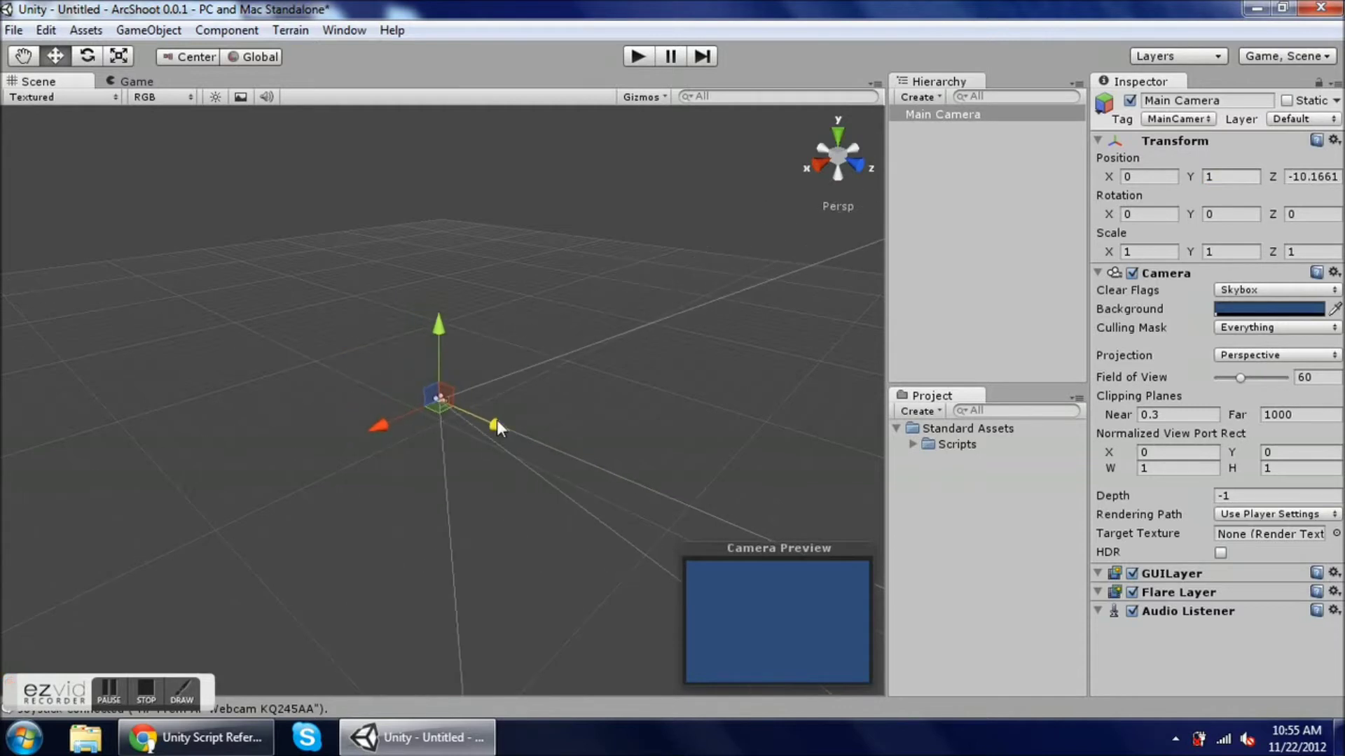
mouse_move(440, 326)
mouse_down()
mouse_move(438, 283)
mouse_move(439, 321)
mouse_up()
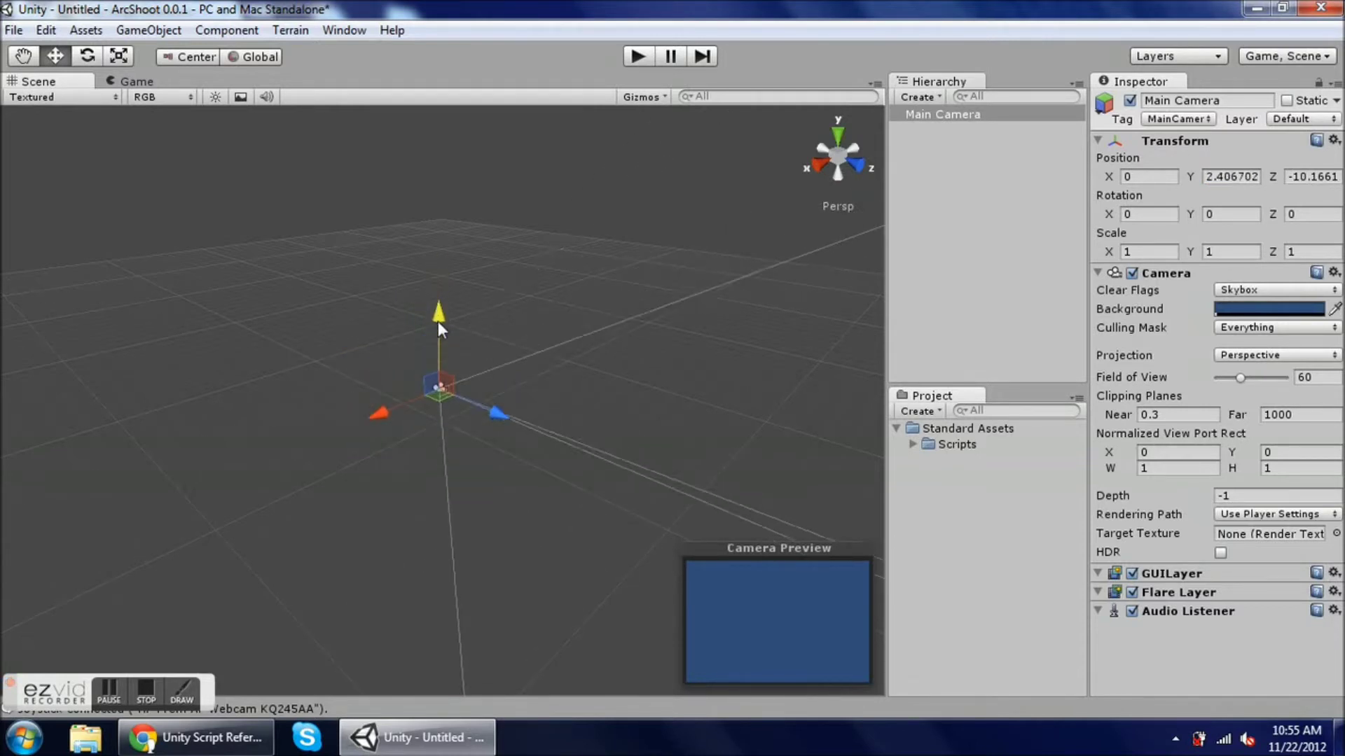
mouse_move(377, 422)
mouse_down()
mouse_move(354, 439)
mouse_move(372, 431)
mouse_up()
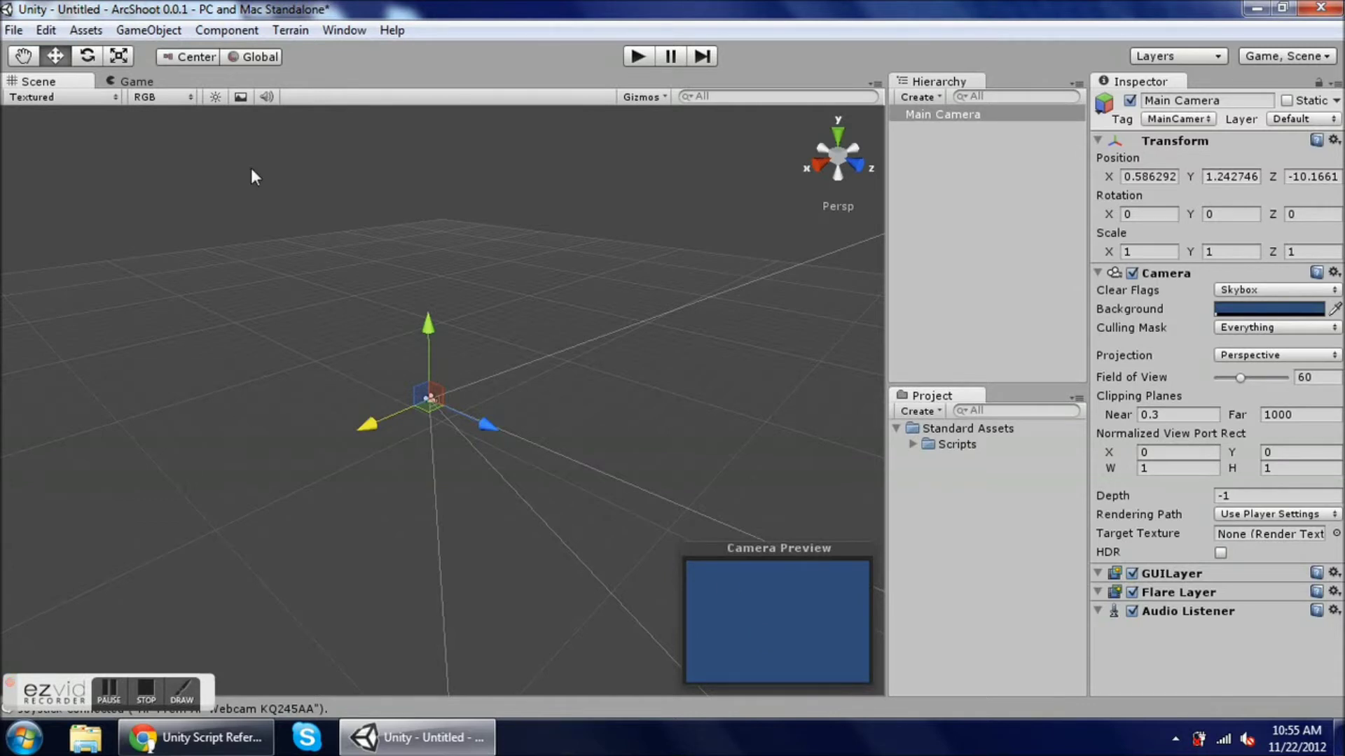
Add a Cube to the ArcShoot scene from the Hierarchy's Create list.
click(149, 31)
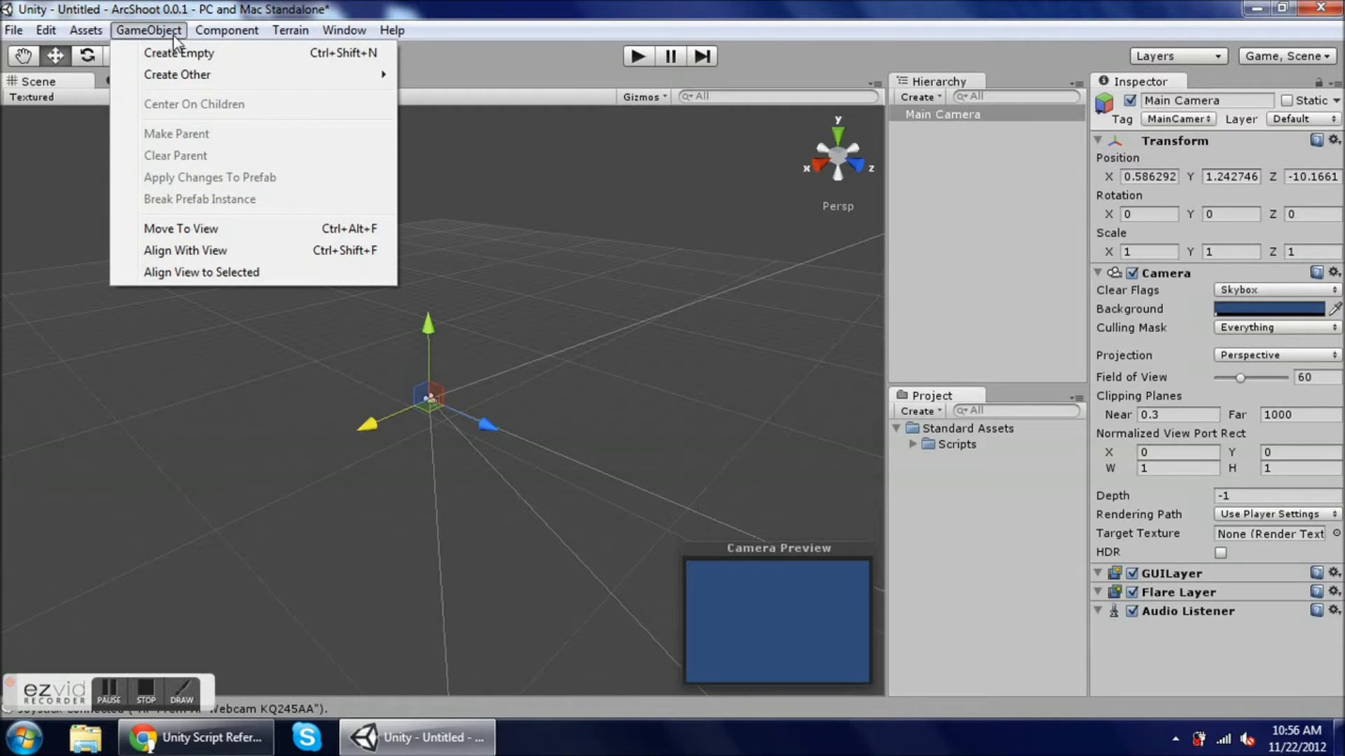
mouse_move(172, 73)
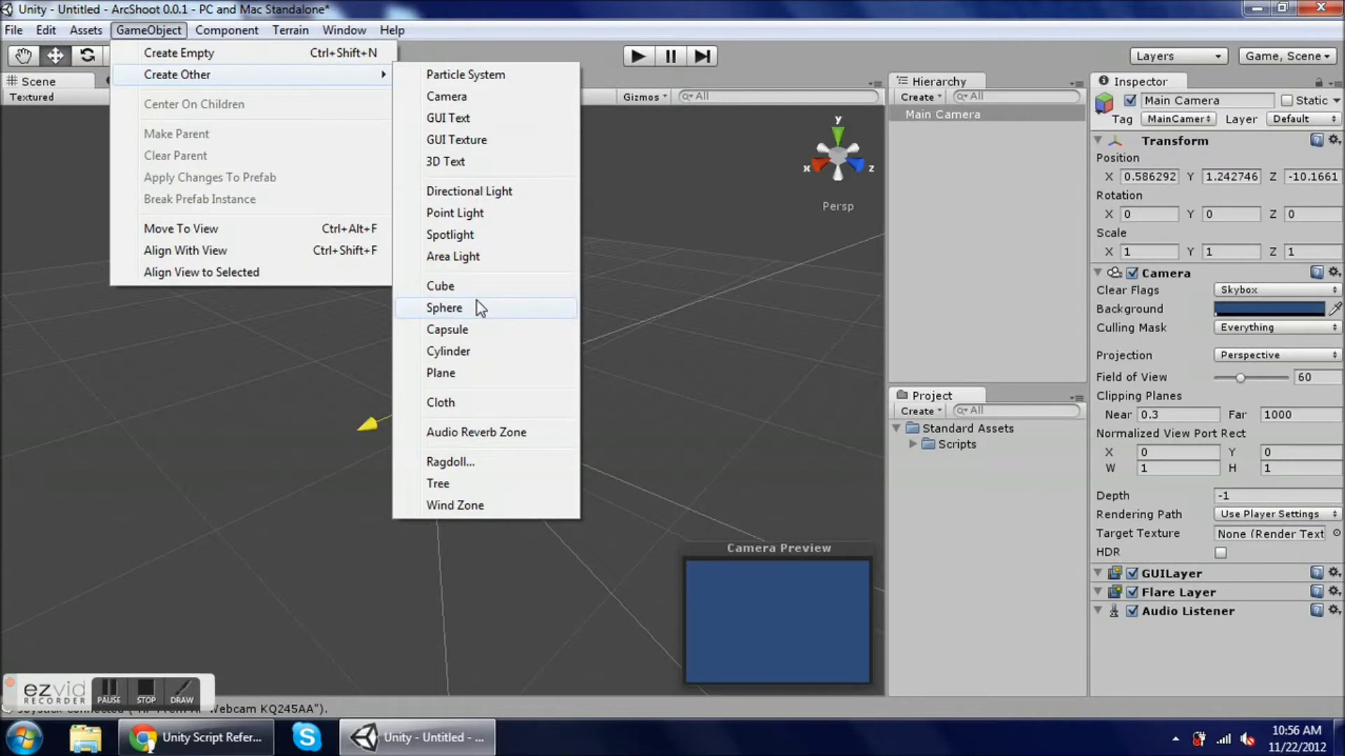
click(922, 100)
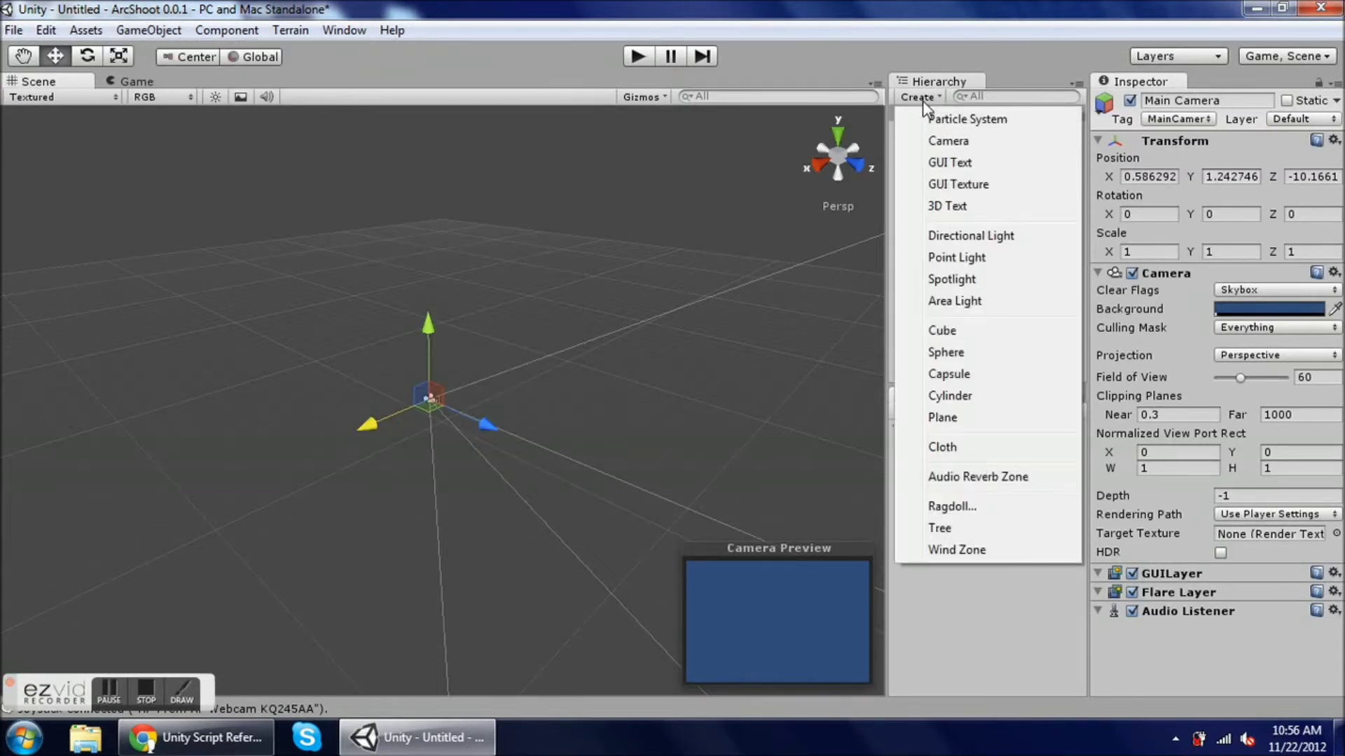
click(928, 339)
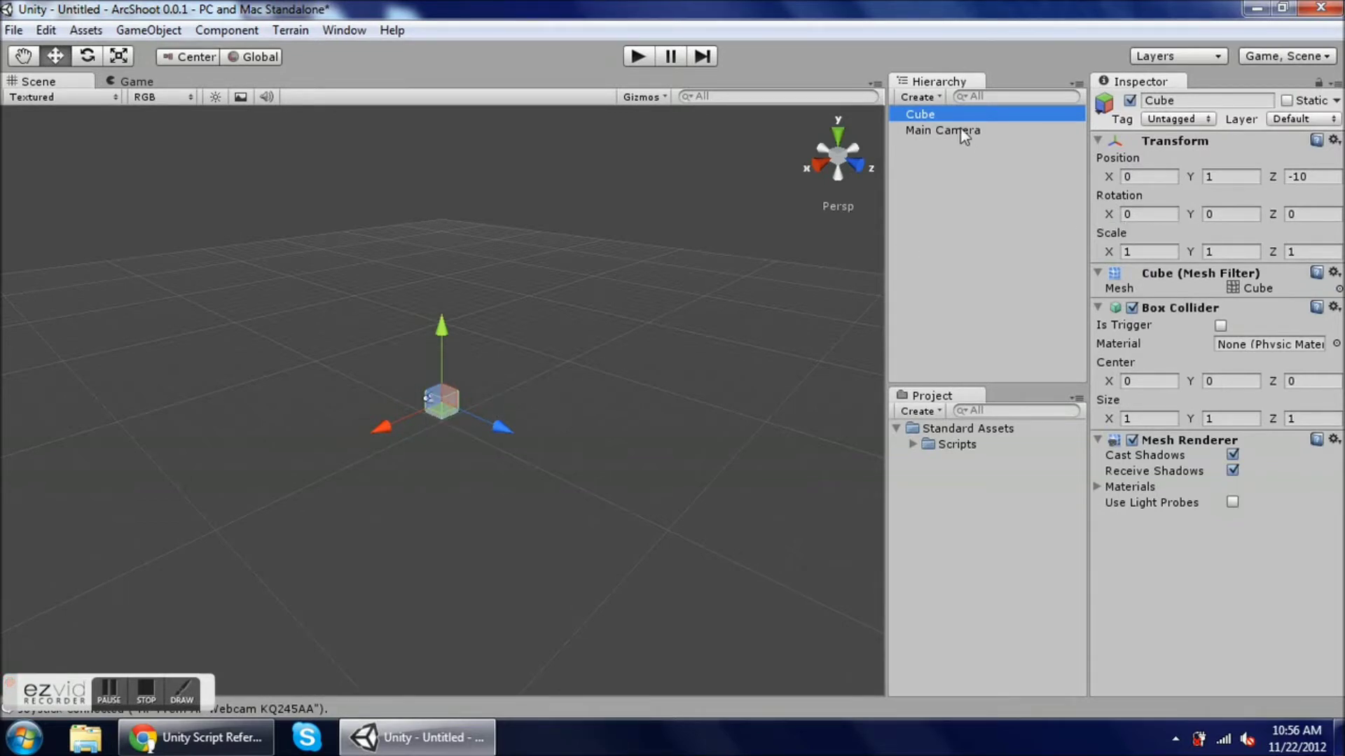
Rename the Cube to Ship and zero its Y and Z position, leaving it at 0, 0, 0.
click(927, 117)
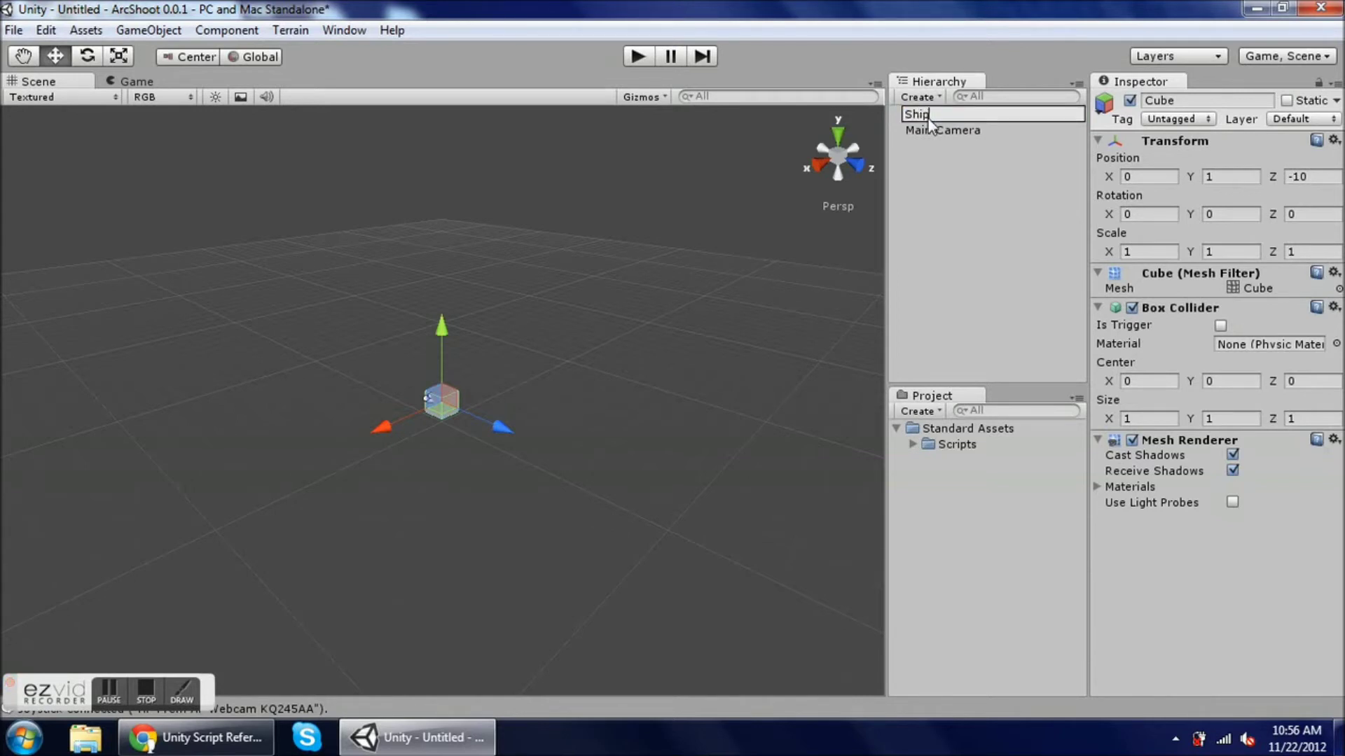
key(Return)
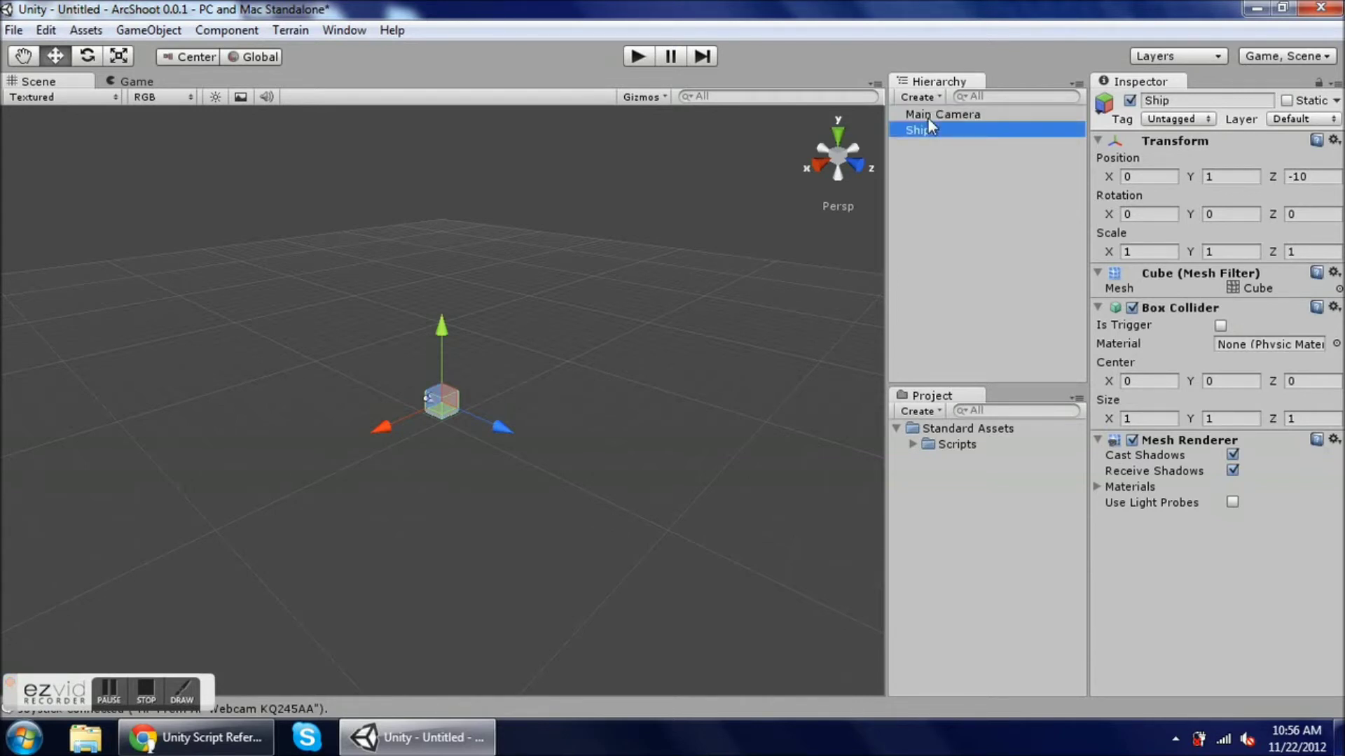
click(1224, 179)
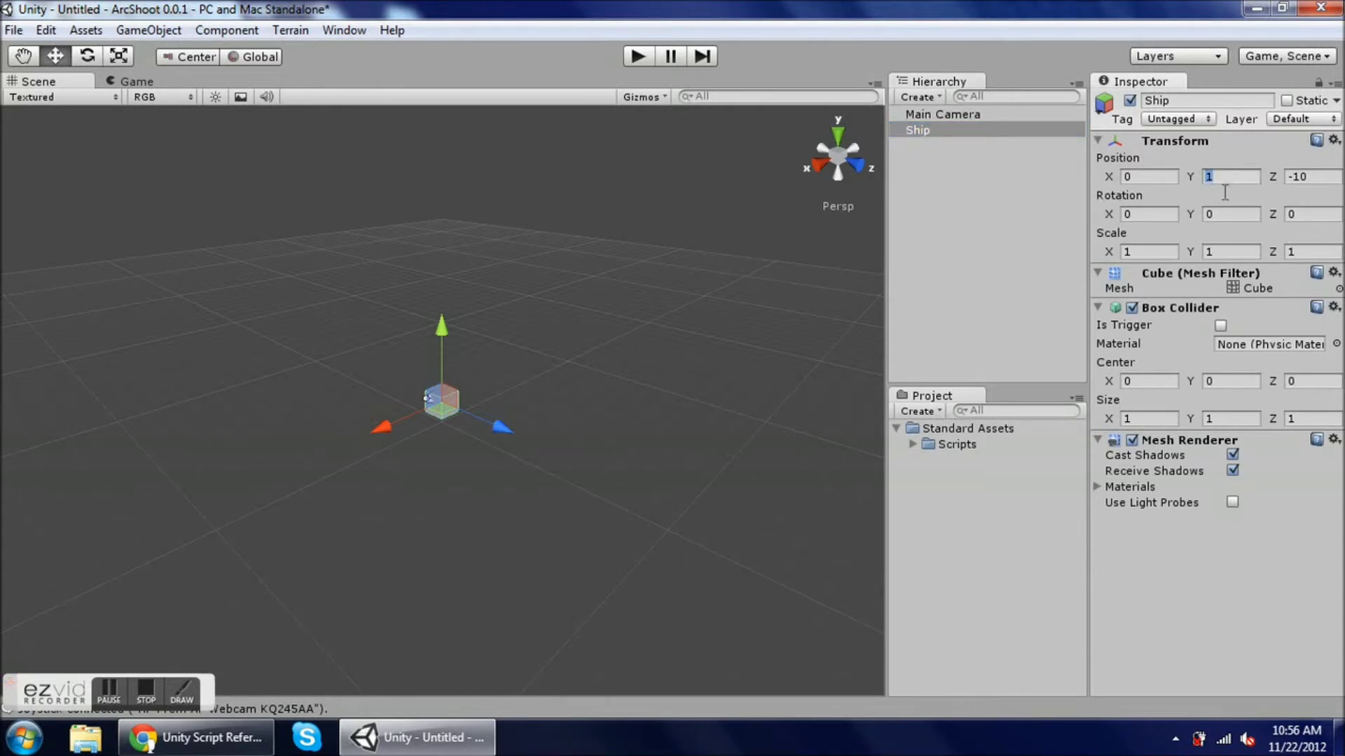
text(0)
key(Tab)
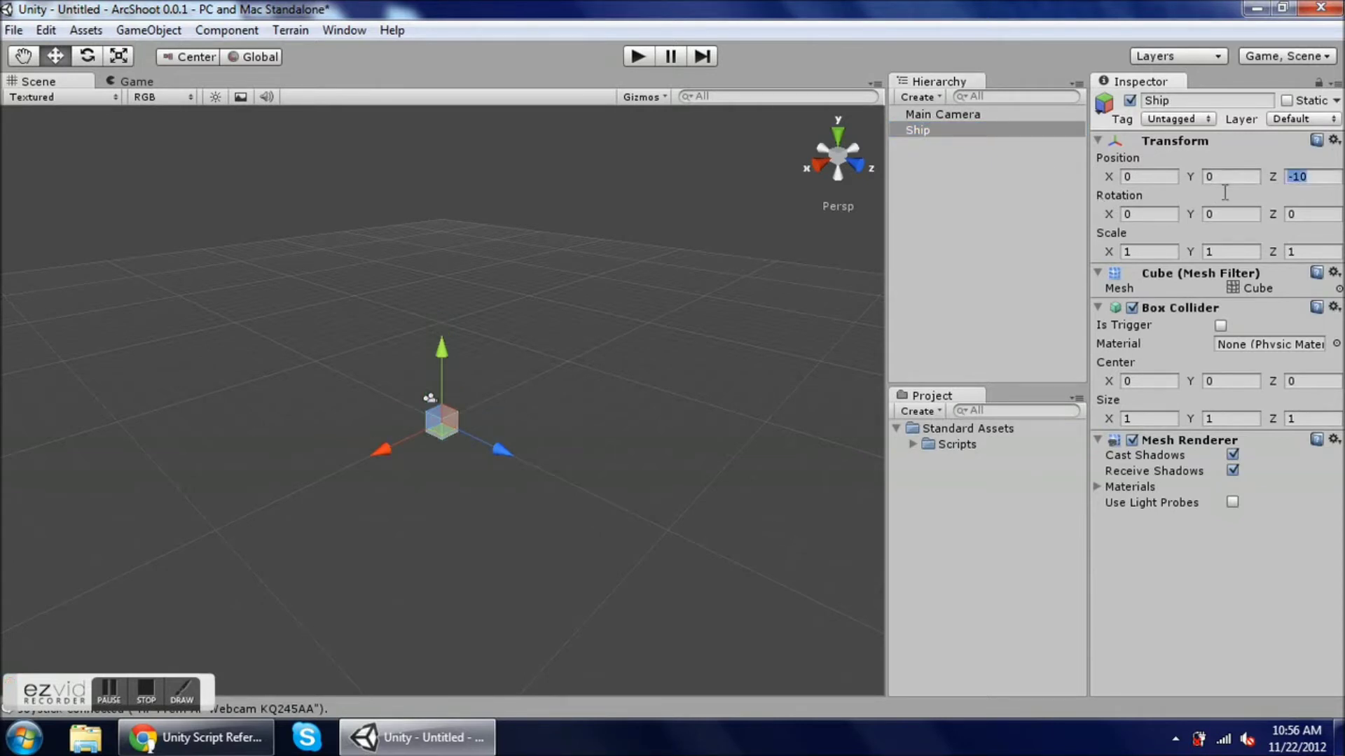
text(0)
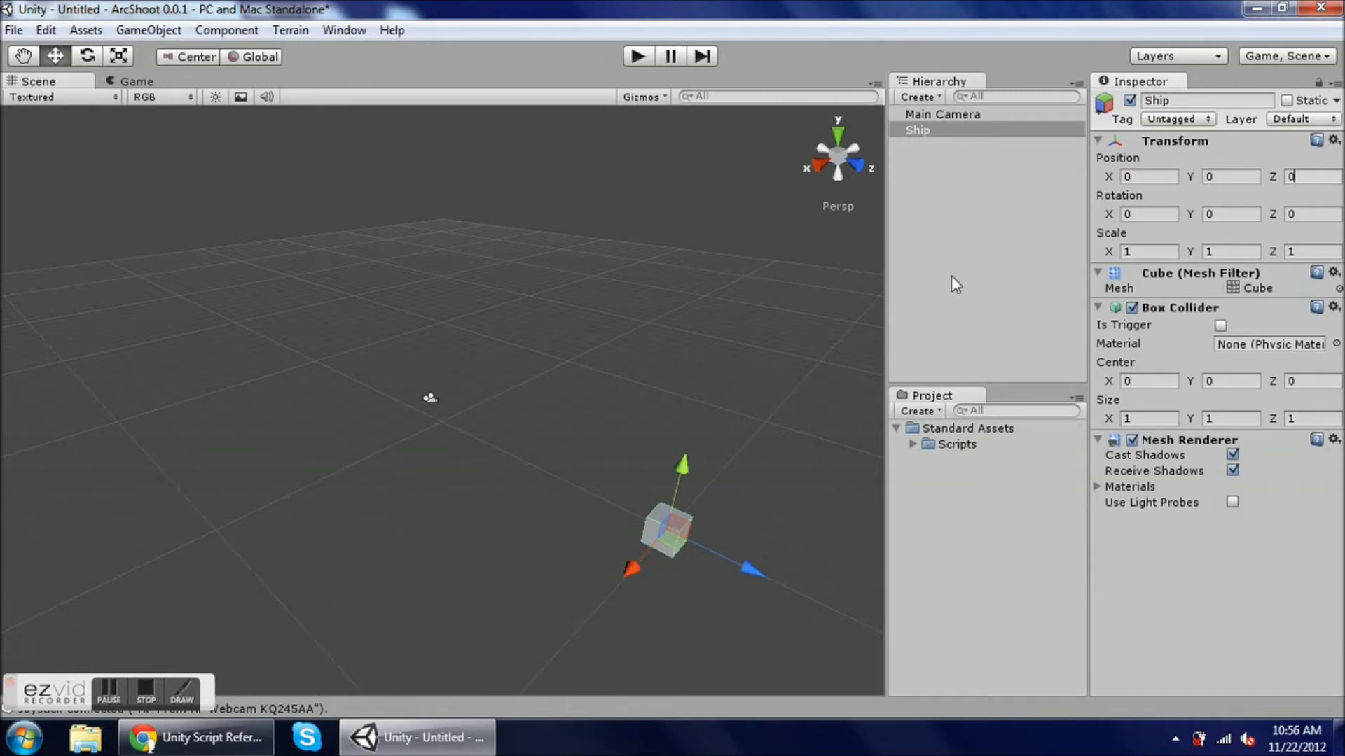
click(520, 368)
Back the Scene view away from the Ship cube and select the Main Camera via its scene icon.
key(Down)
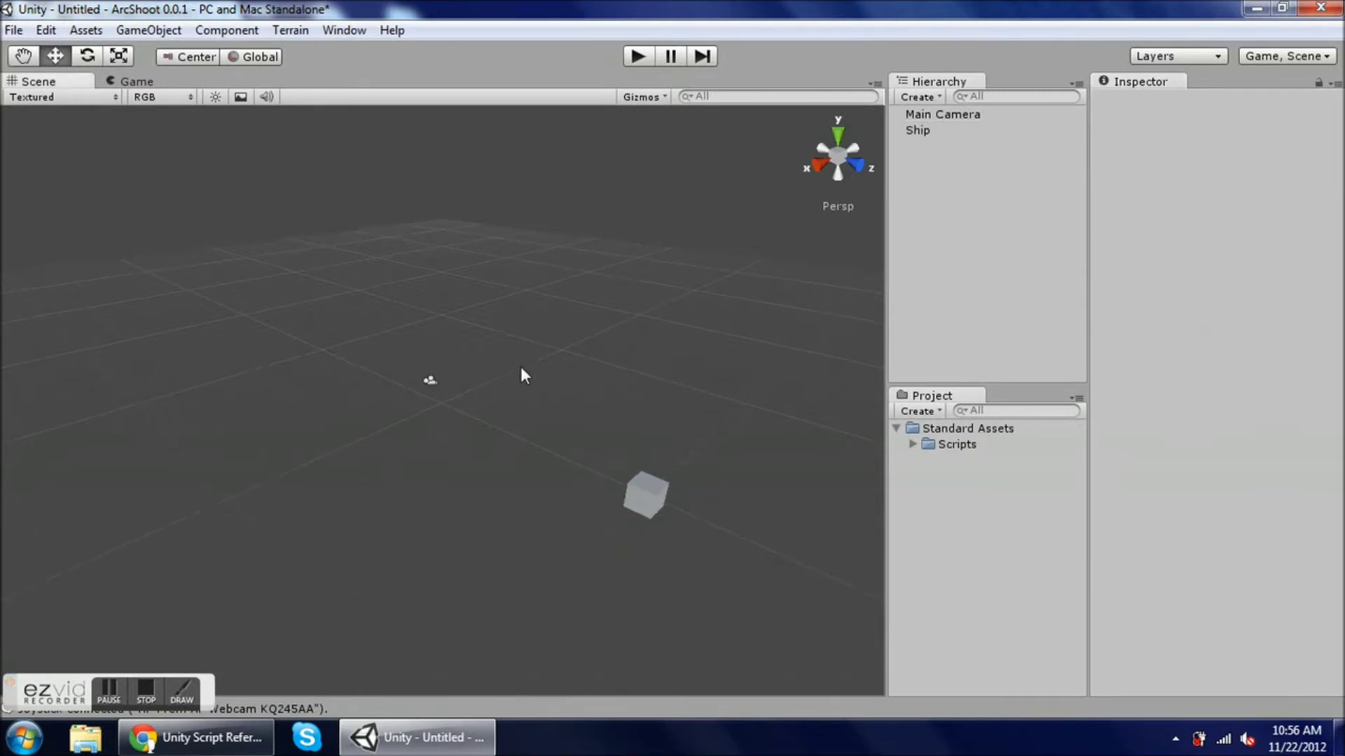
key(Down)
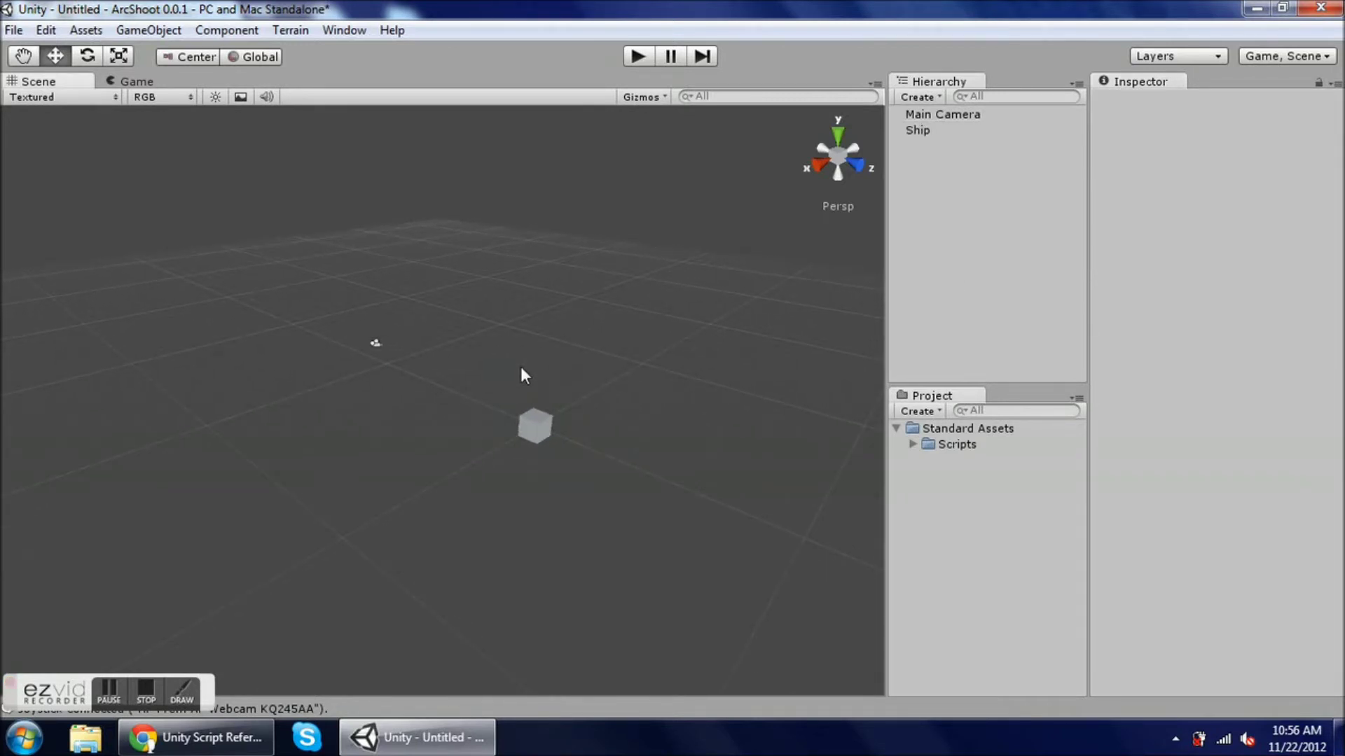
key(Down)
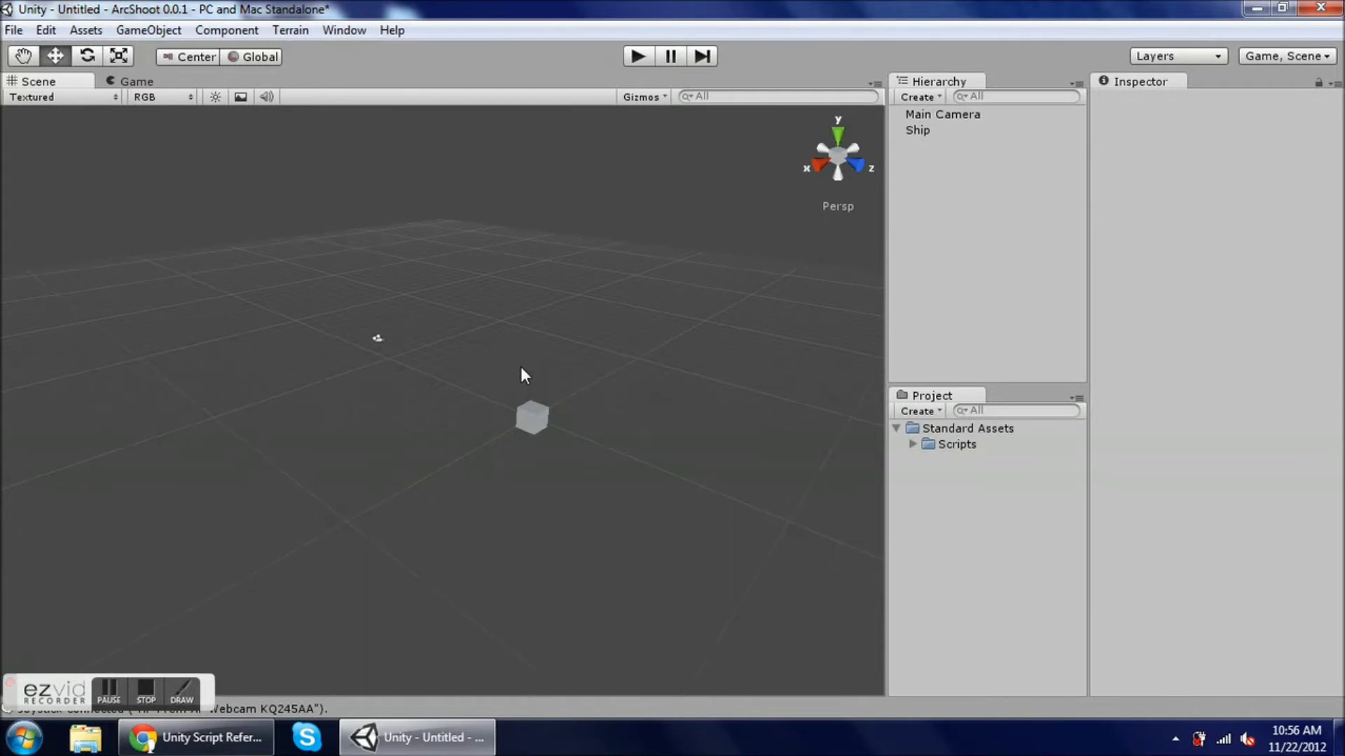
key(Up)
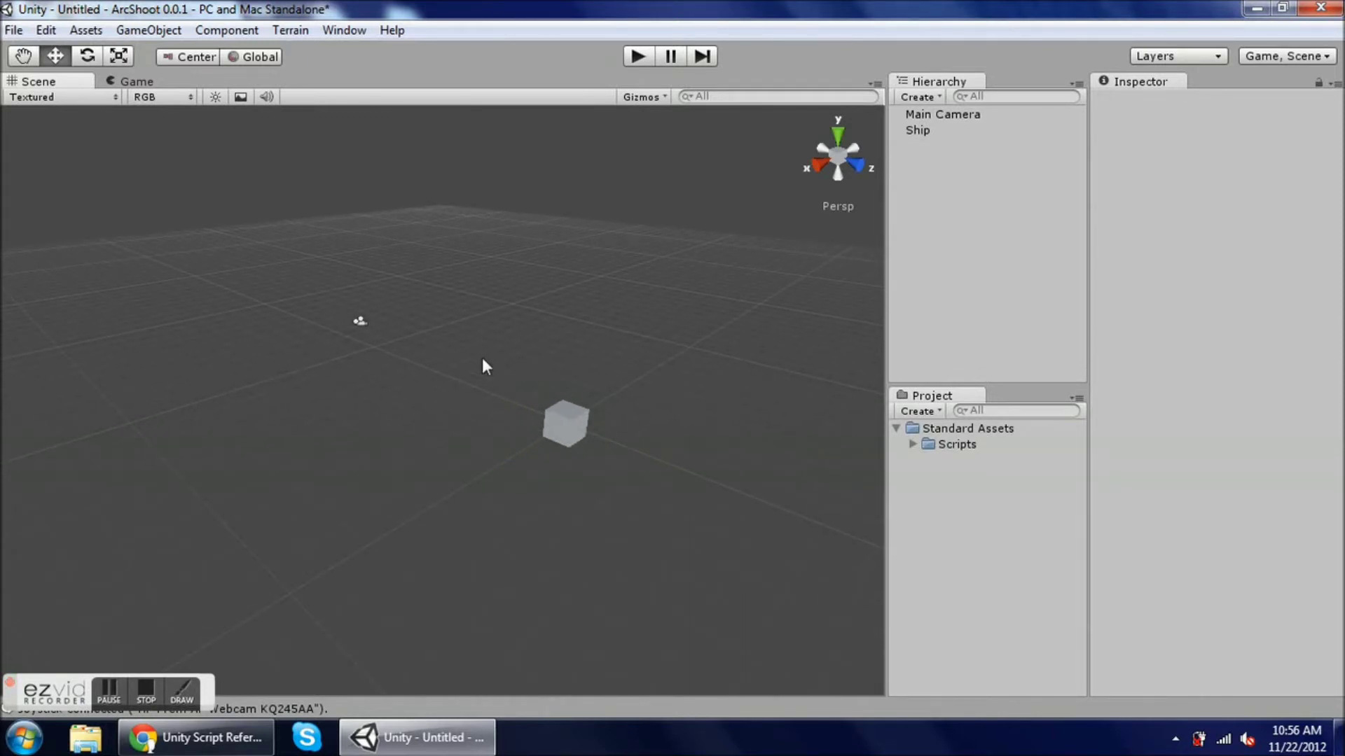
click(360, 323)
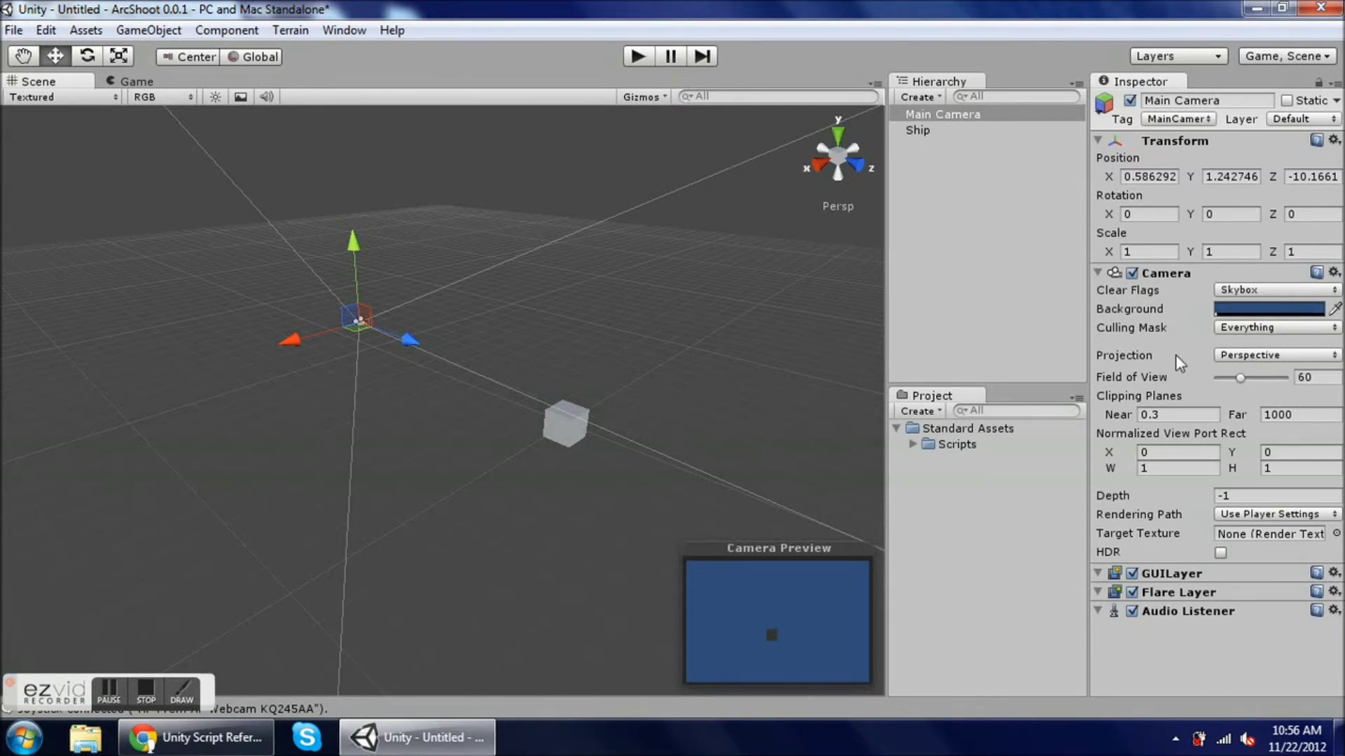
Set the Main Camera's Projection to Orthographic, giving it a Size of 100, and reselect it.
click(1238, 360)
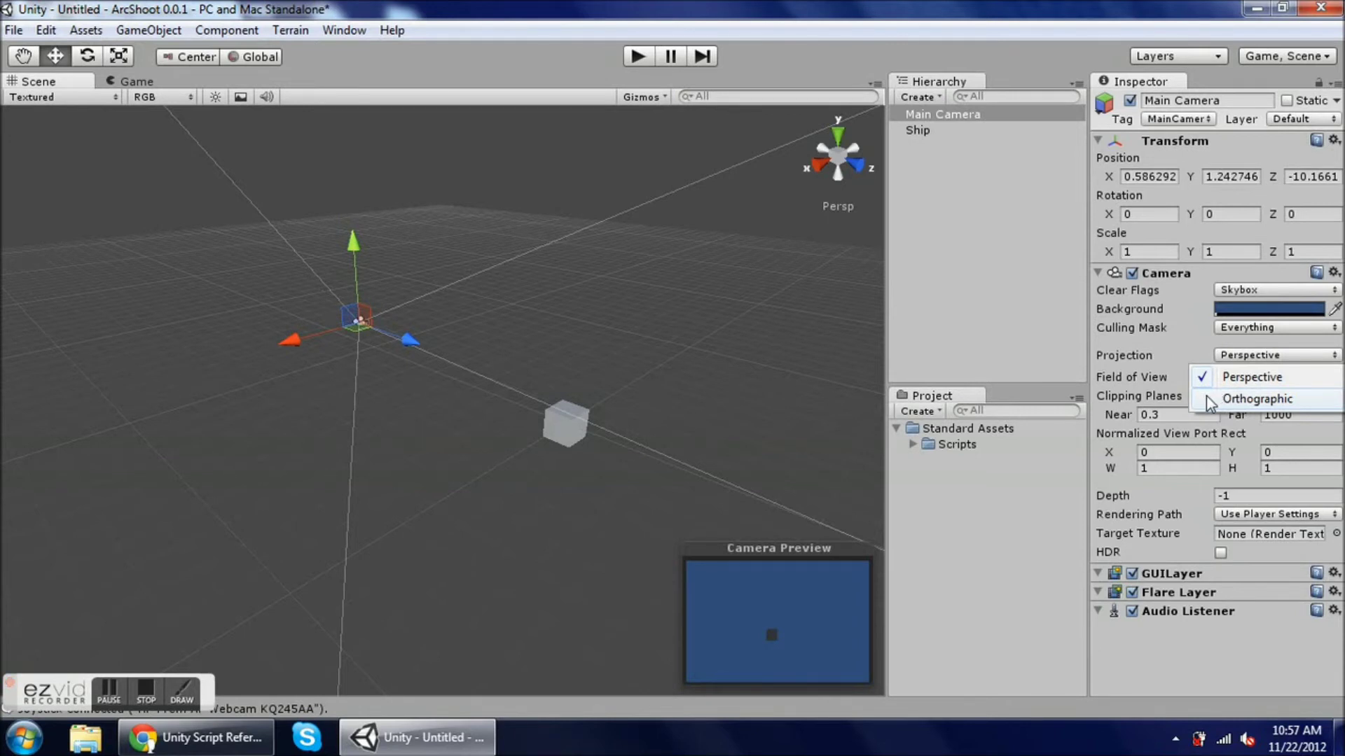
click(1207, 399)
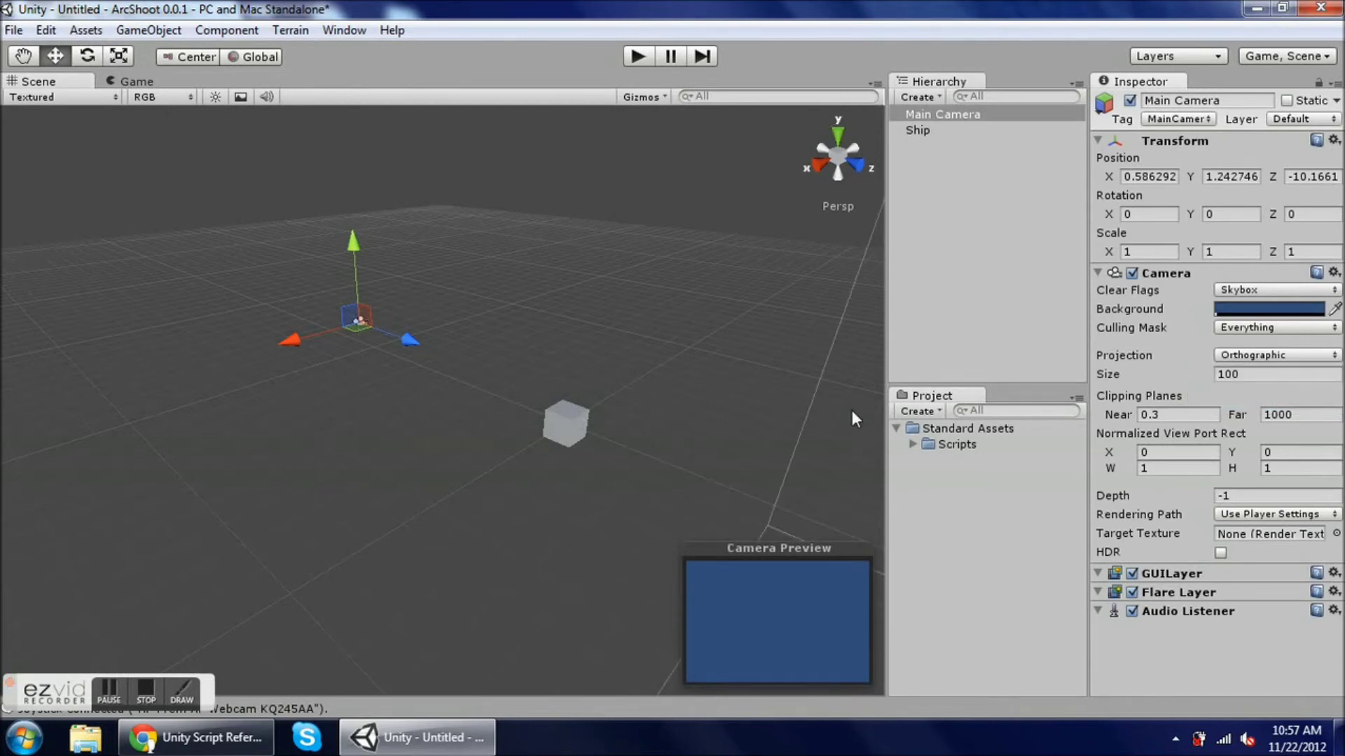
click(556, 371)
scroll(557, 372, down, 3)
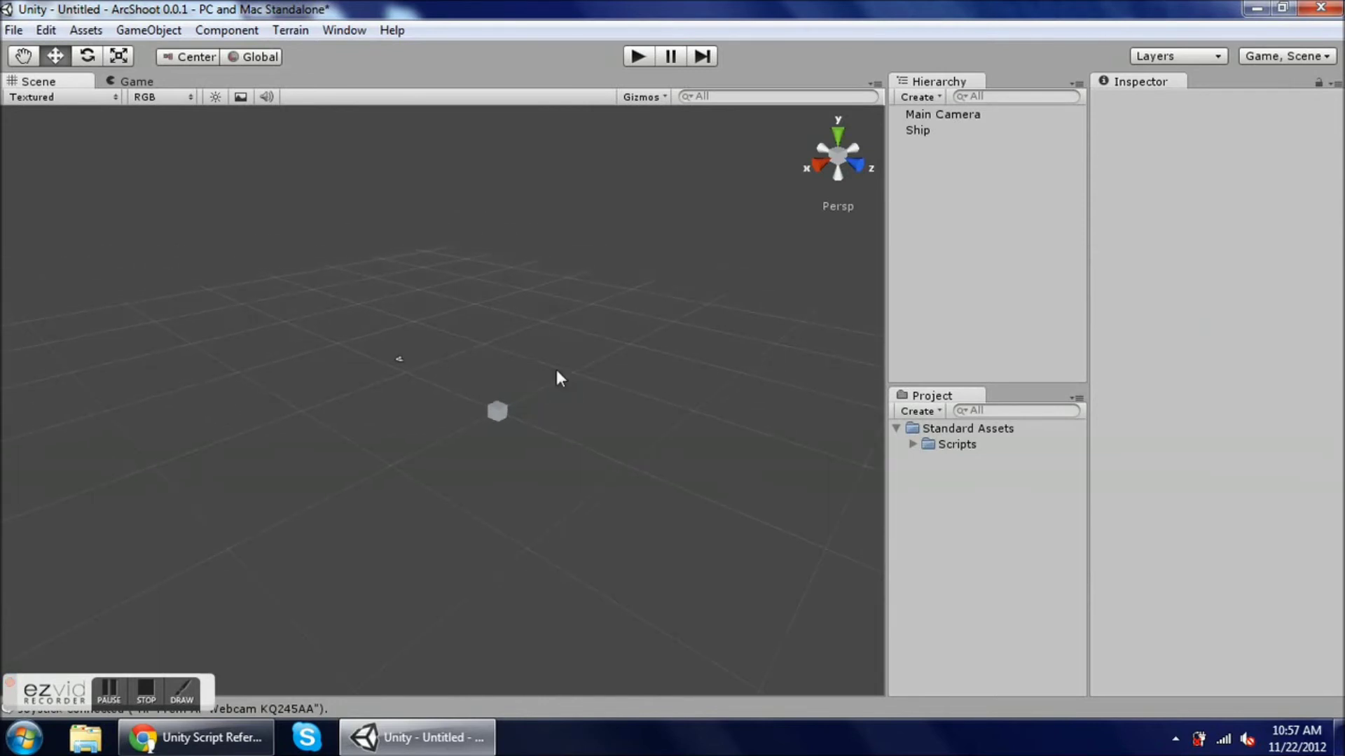
click(938, 118)
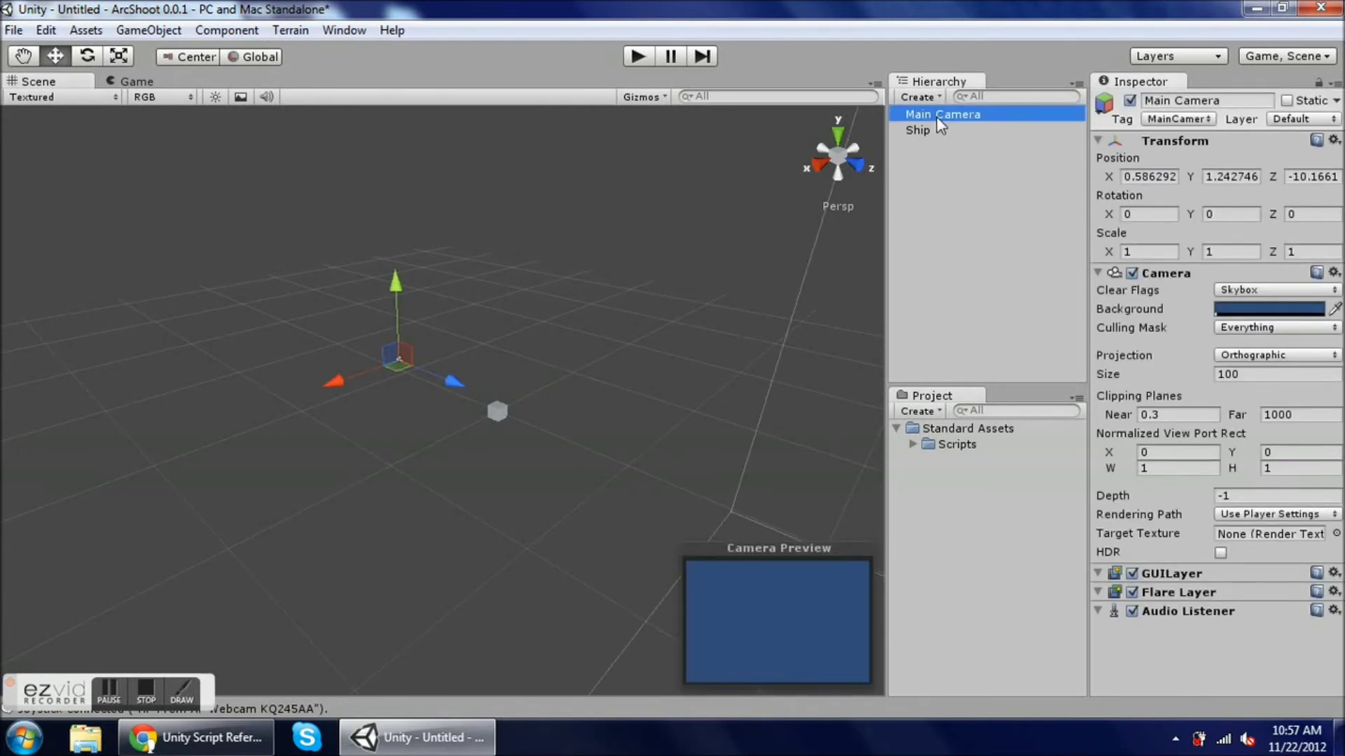
Set the camera's orthographic Size to 10 and cut the Far clipping plane from 1000 to 10.
click(1264, 378)
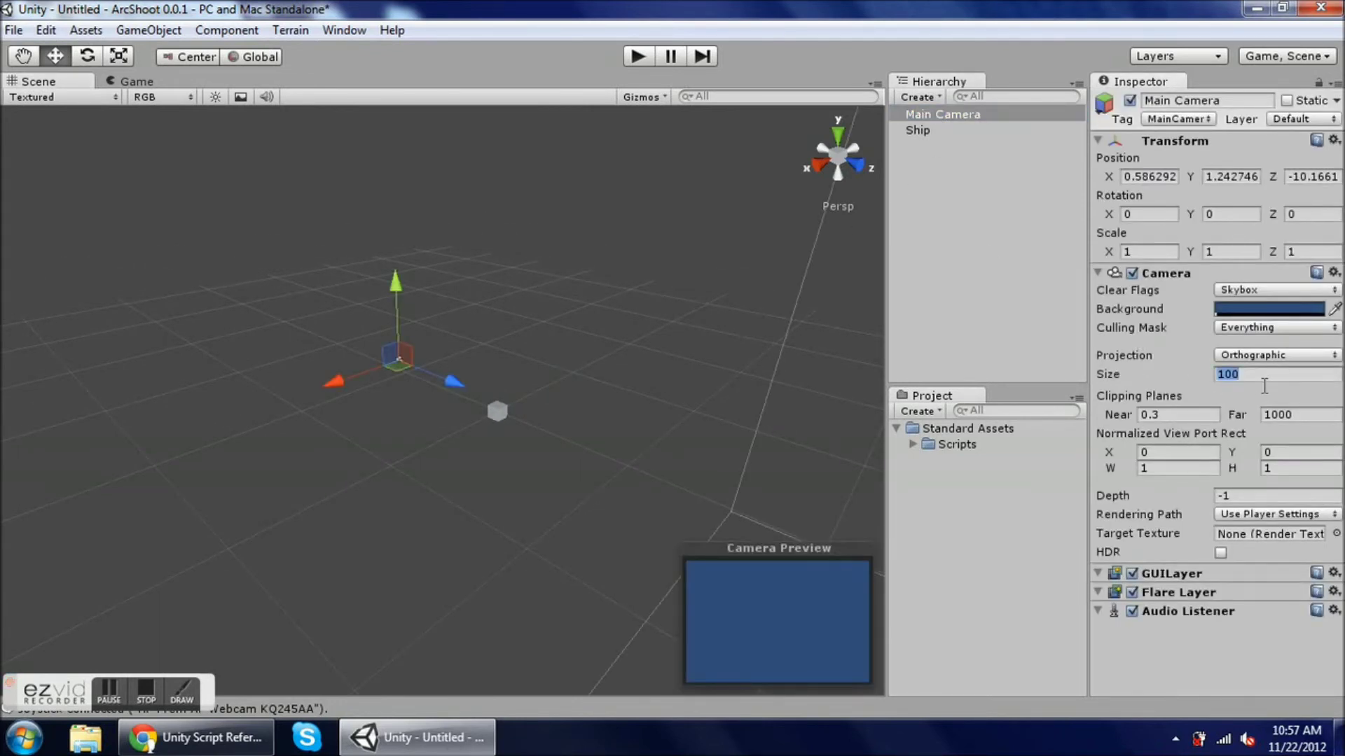
text(10)
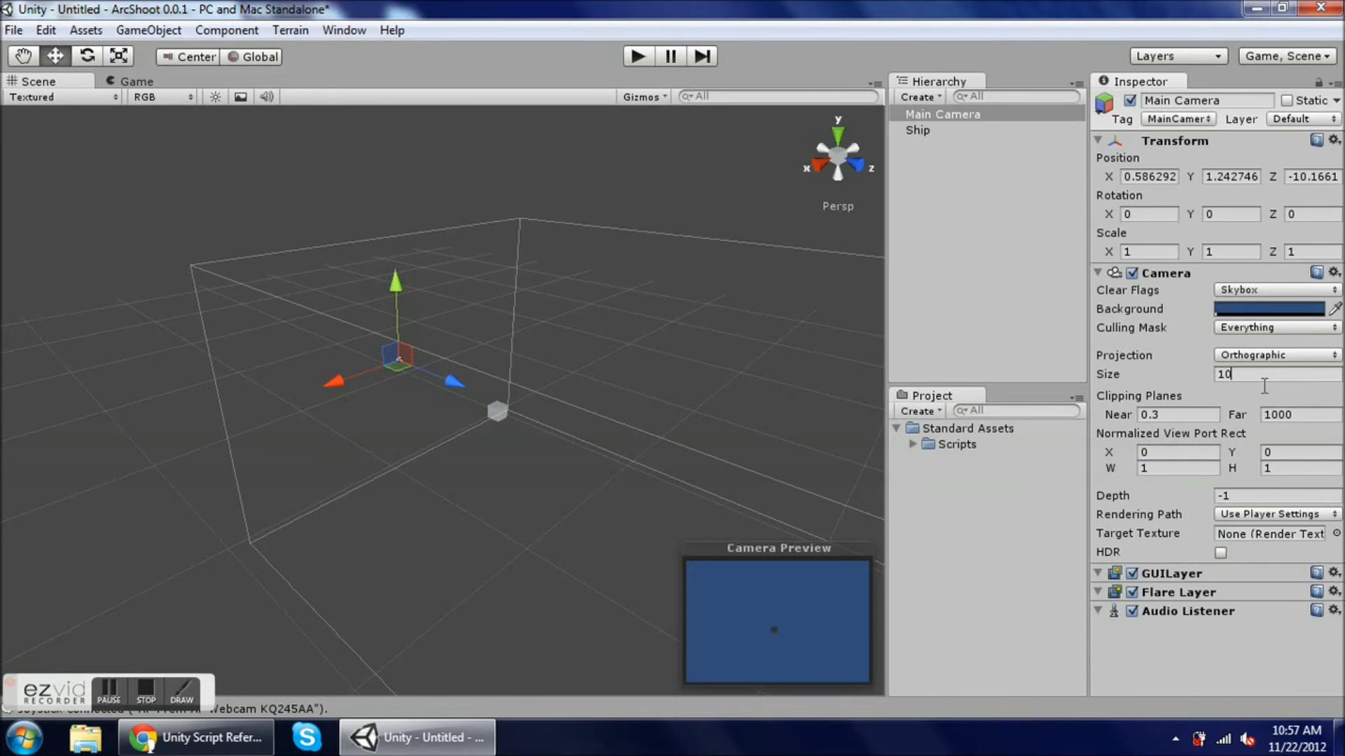
click(1309, 421)
click(1309, 421)
key(BackSpace)
key(BackSpace)
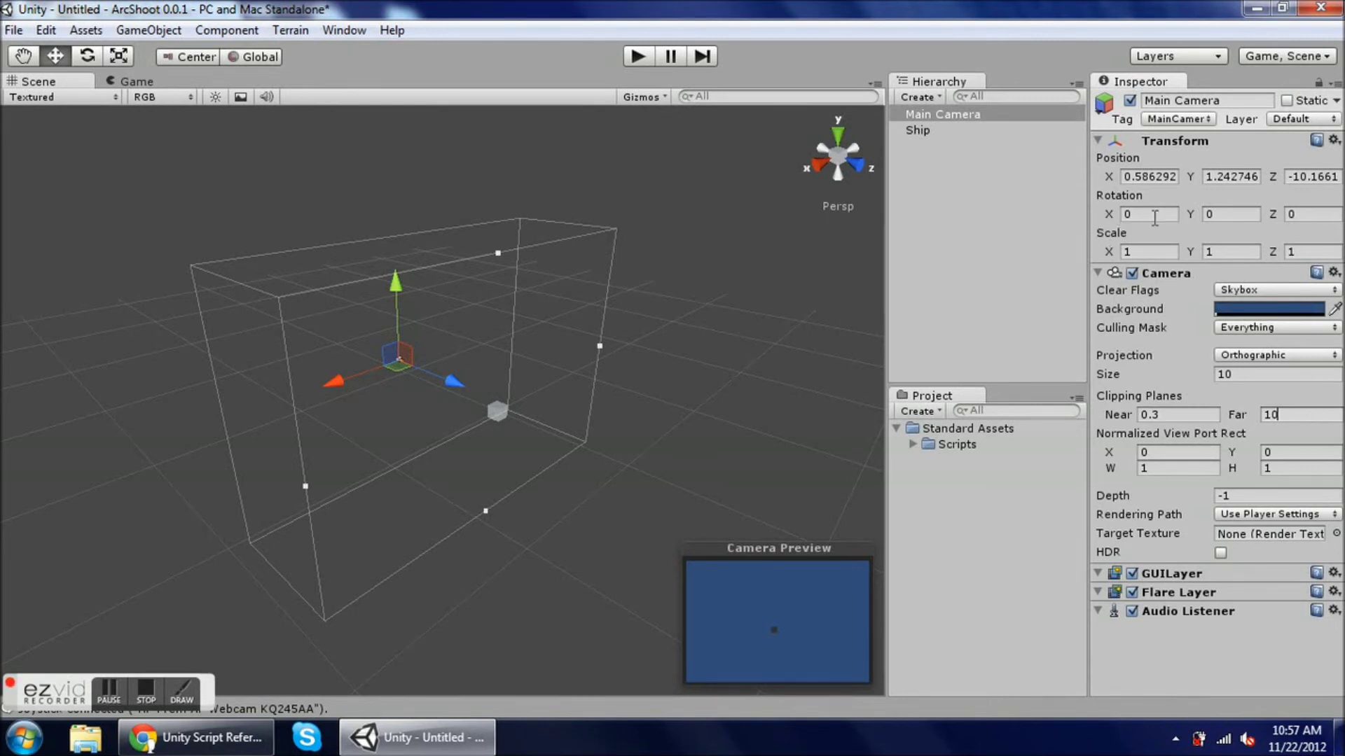
click(1168, 184)
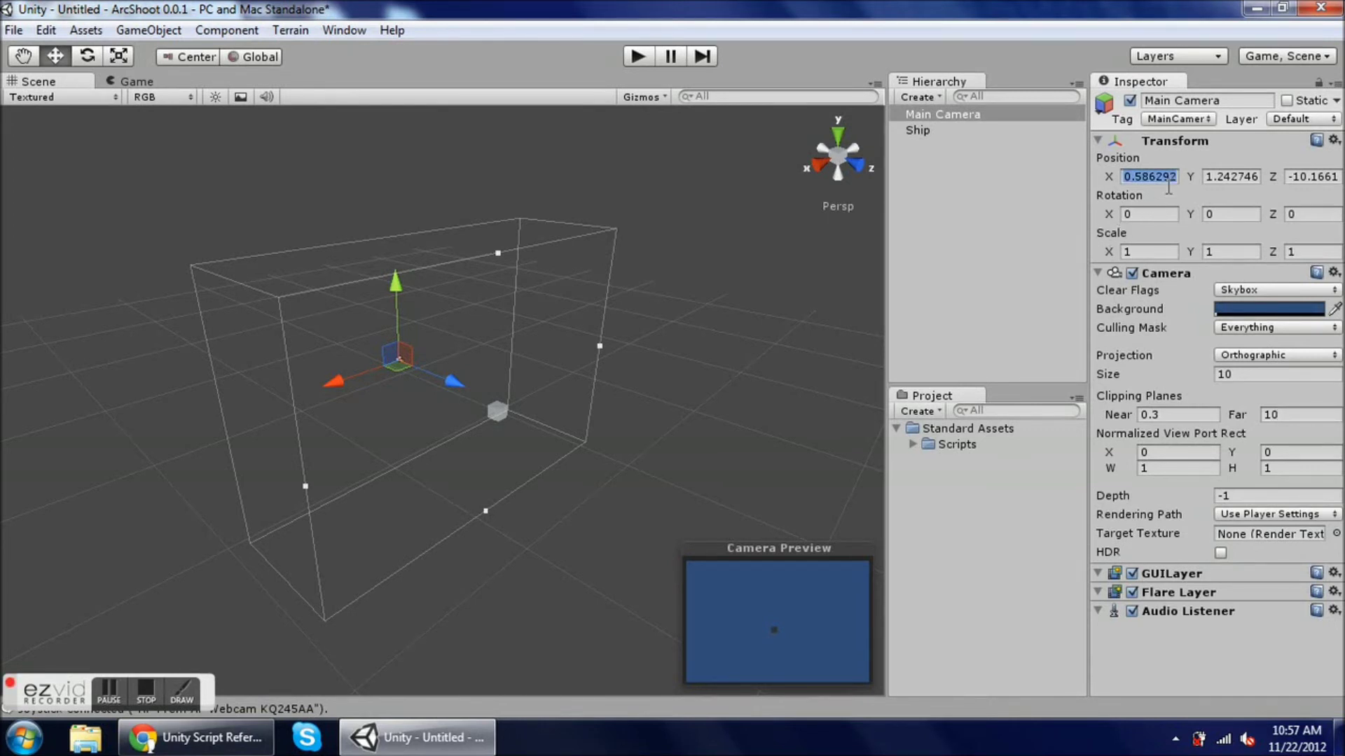
Set the Main Camera position to 0, 0, -10 and its Far clipping plane to 15.
text(0)
key(Tab)
text(0)
key(Tab)
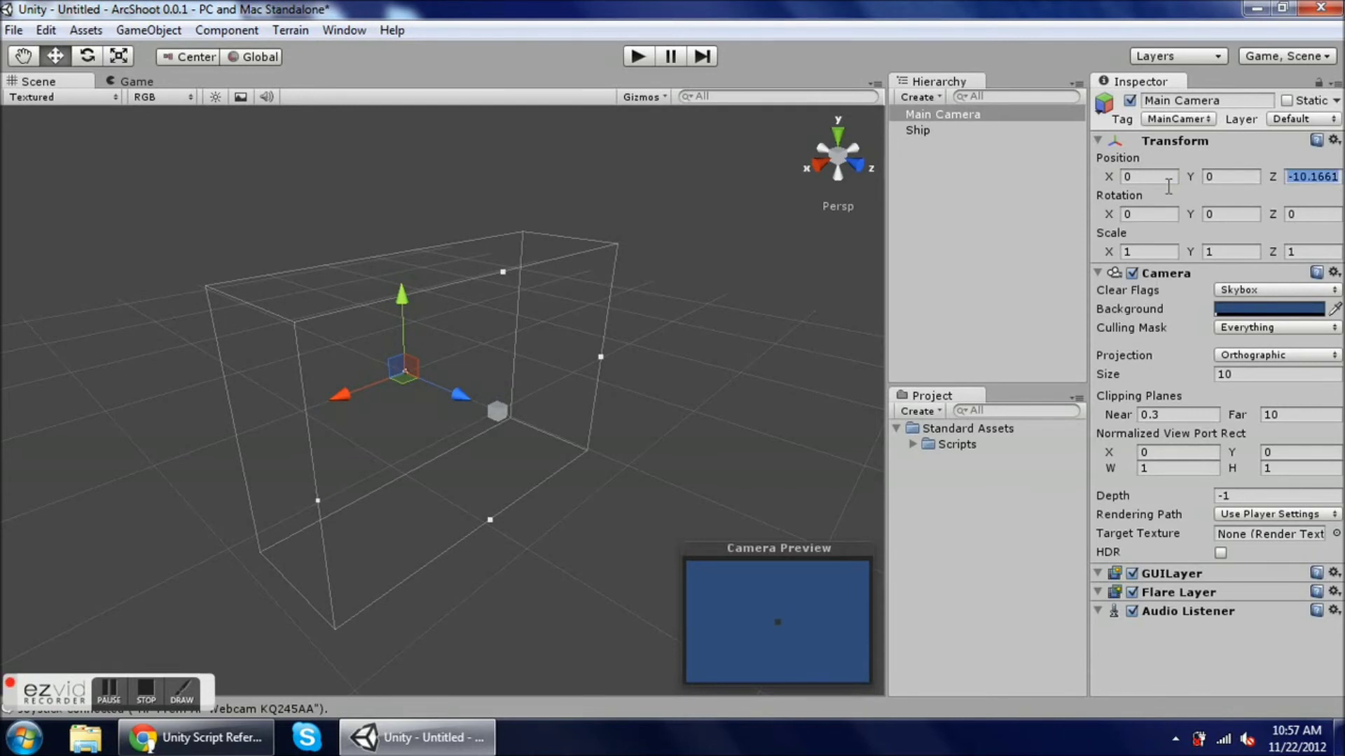
text(-)
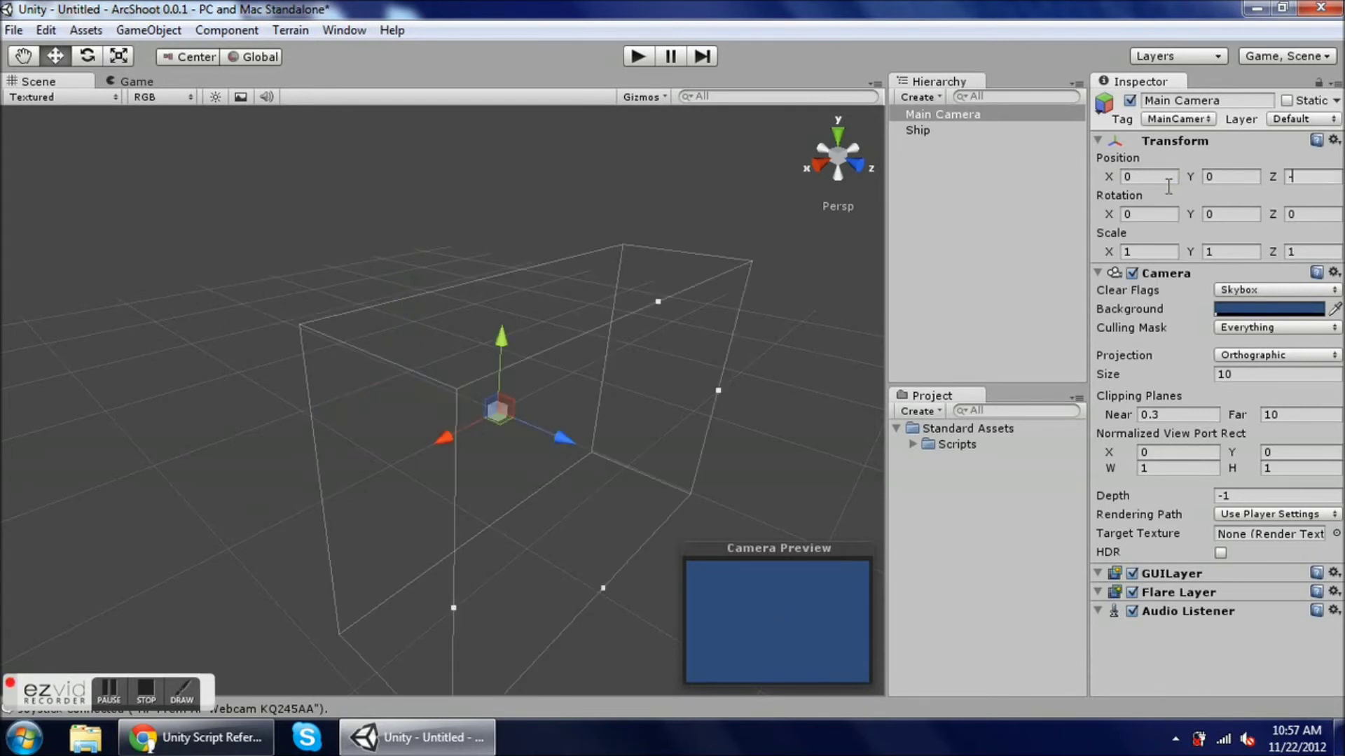
text(10)
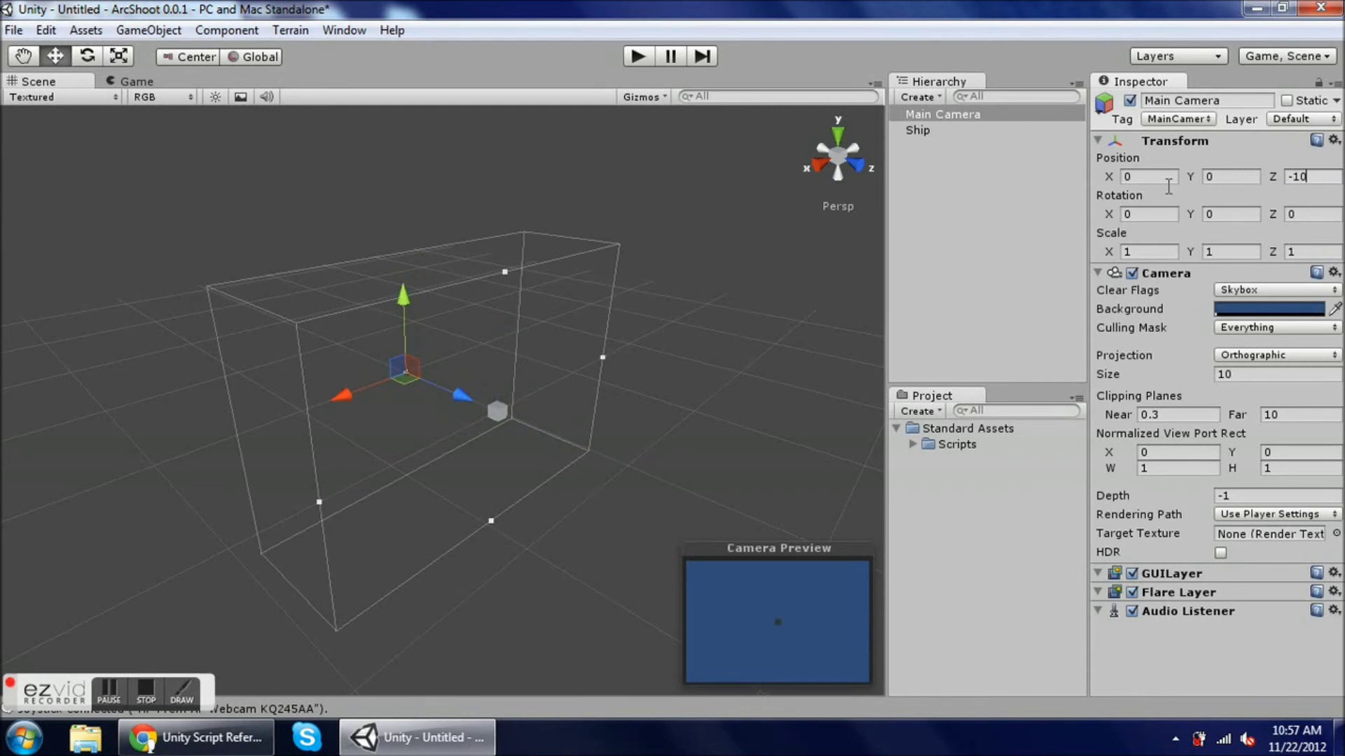
click(1292, 418)
text(15)
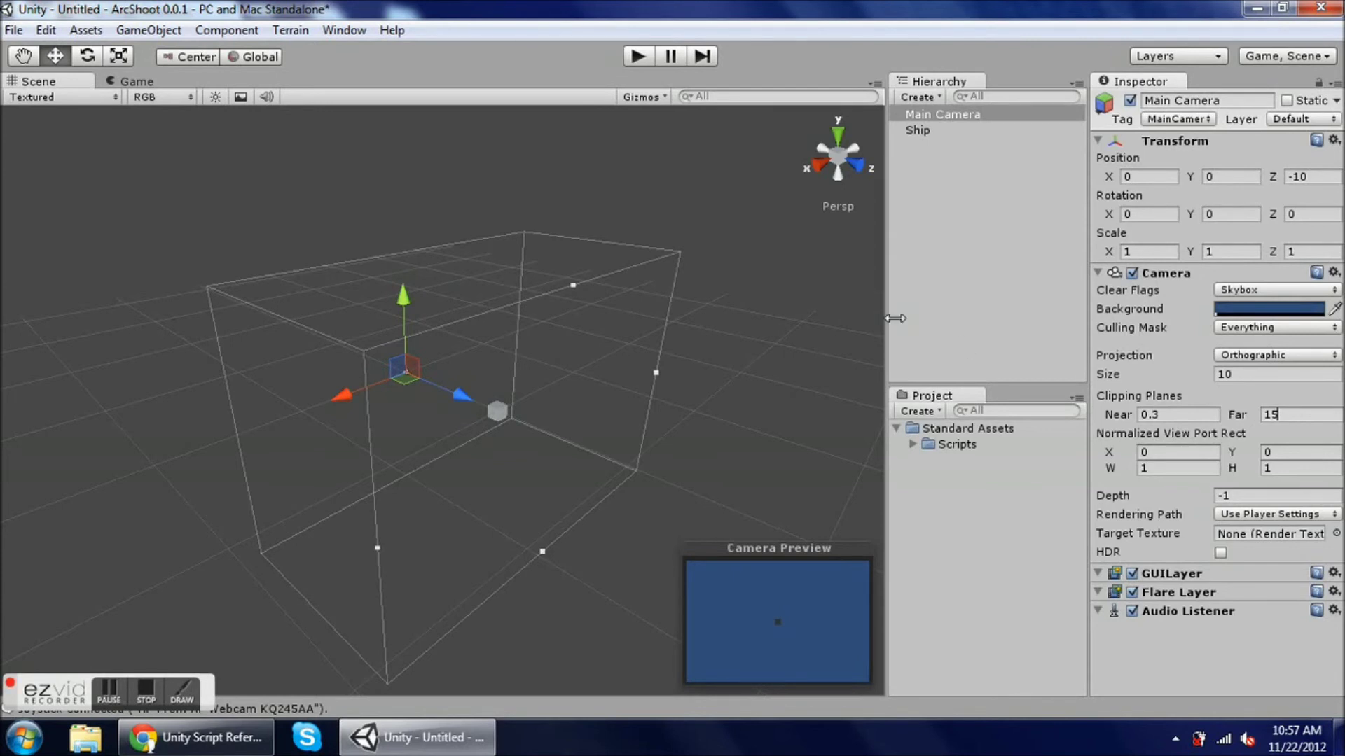
click(822, 150)
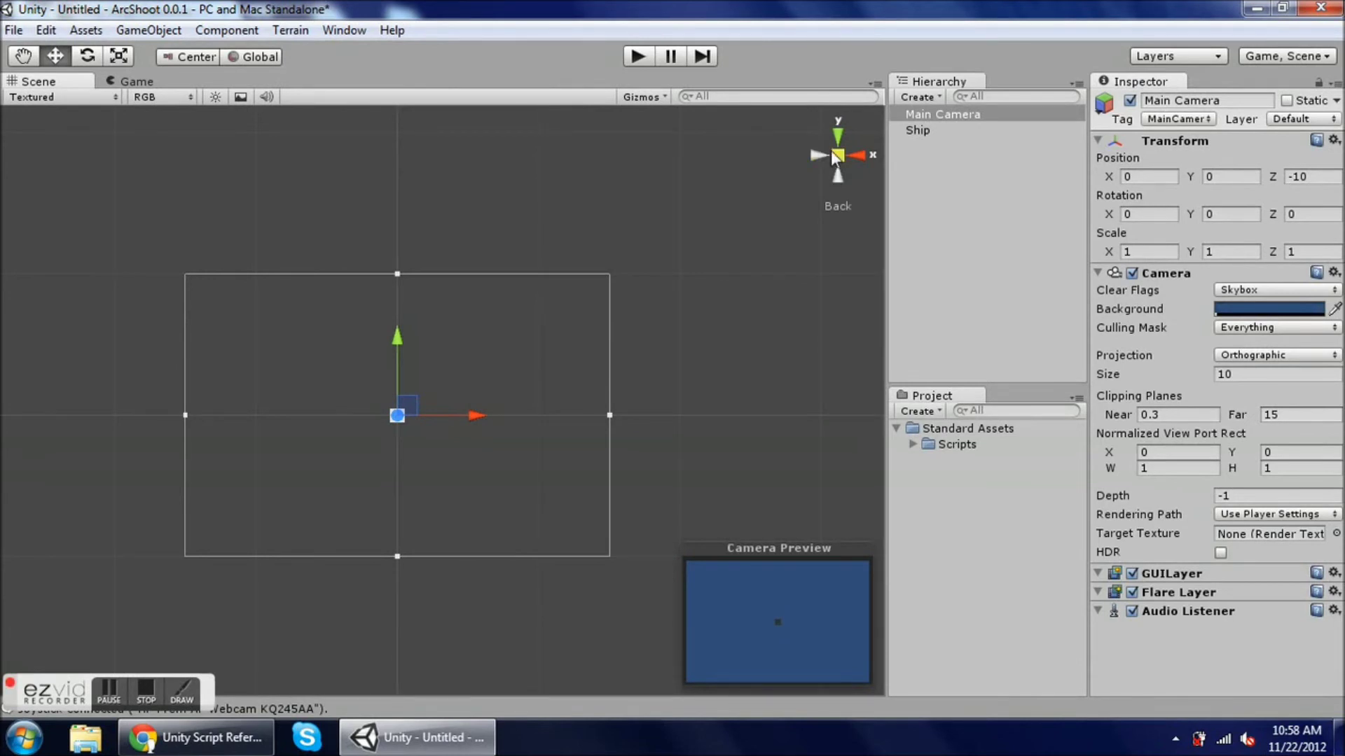
click(839, 160)
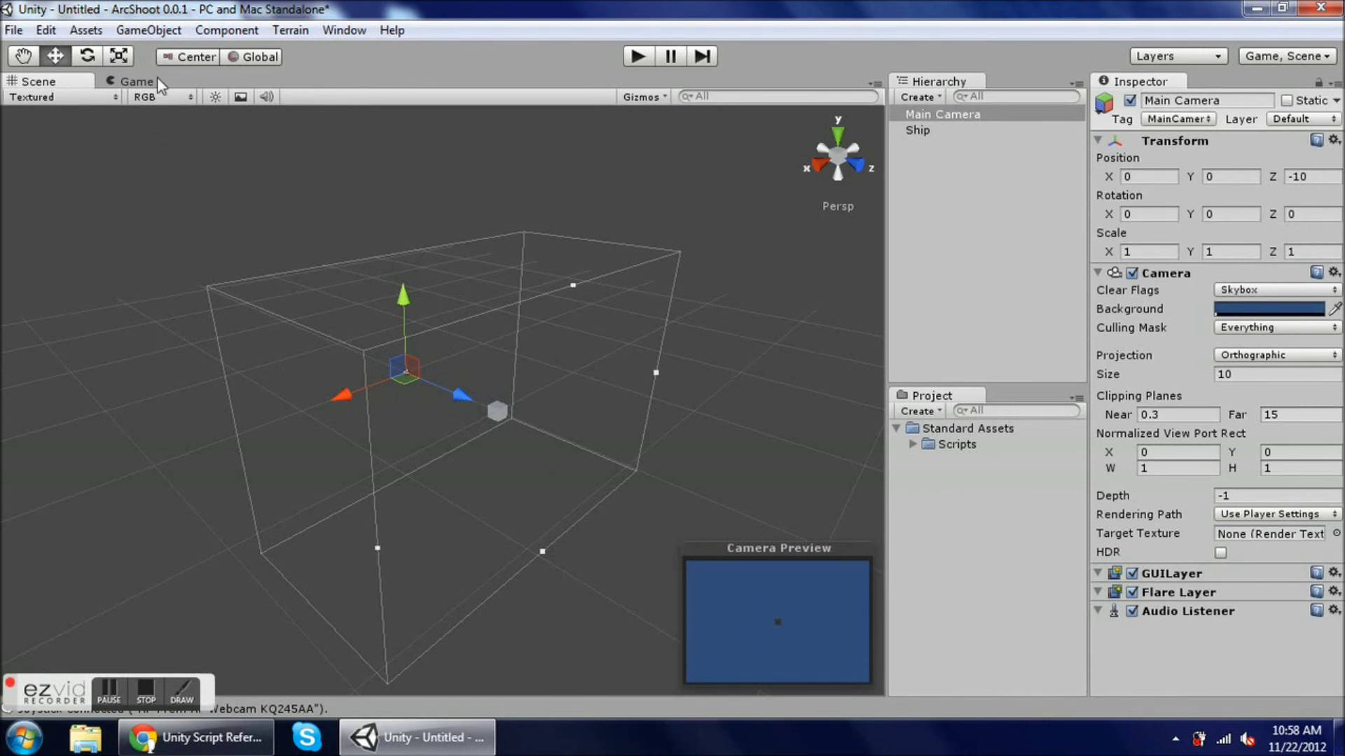
click(167, 32)
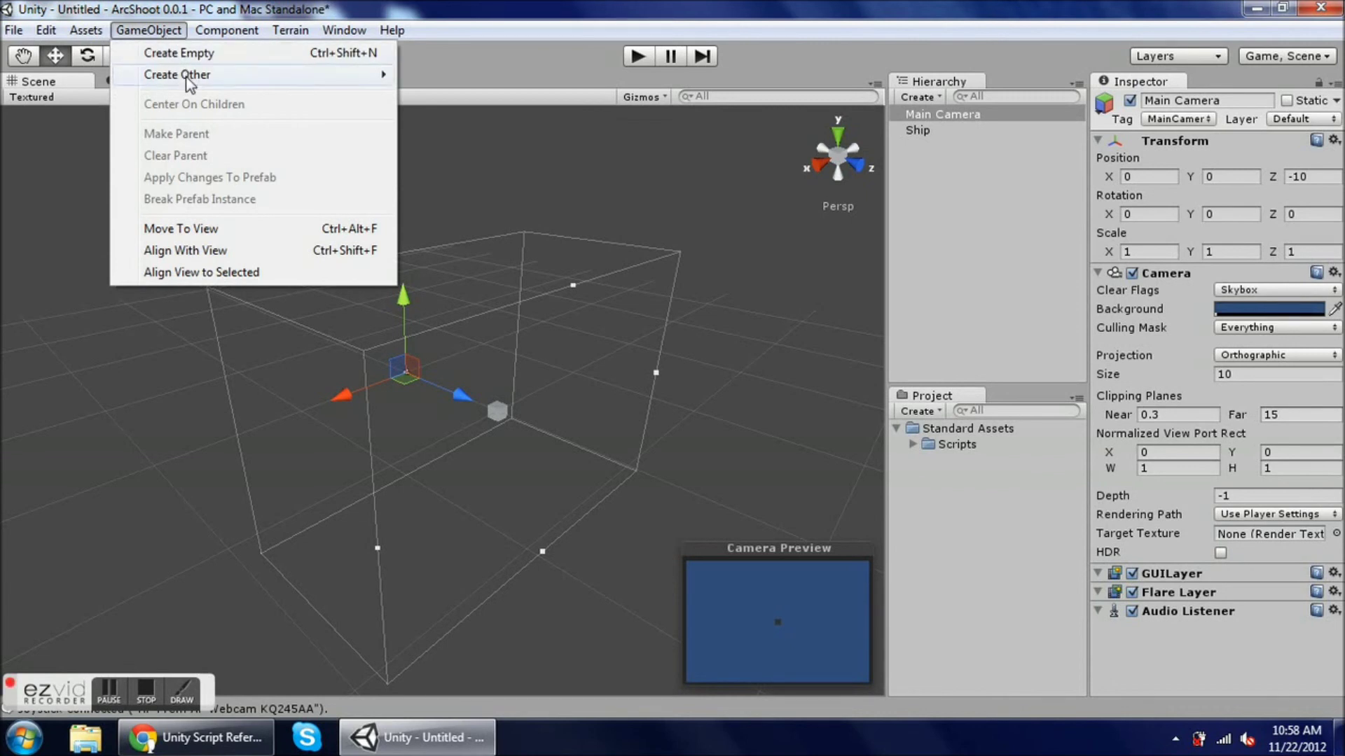
Create a Directional Light and set its position to 0, 0, 0.
mouse_move(189, 78)
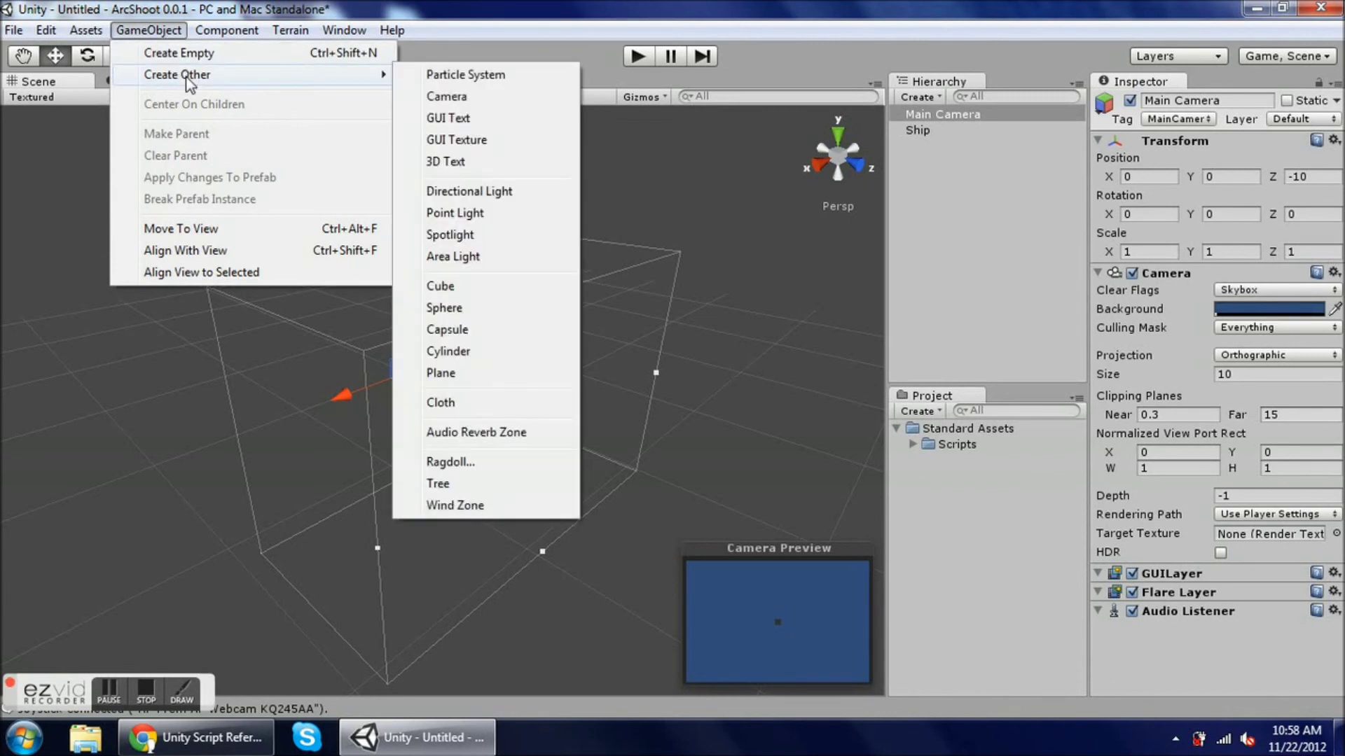
click(413, 192)
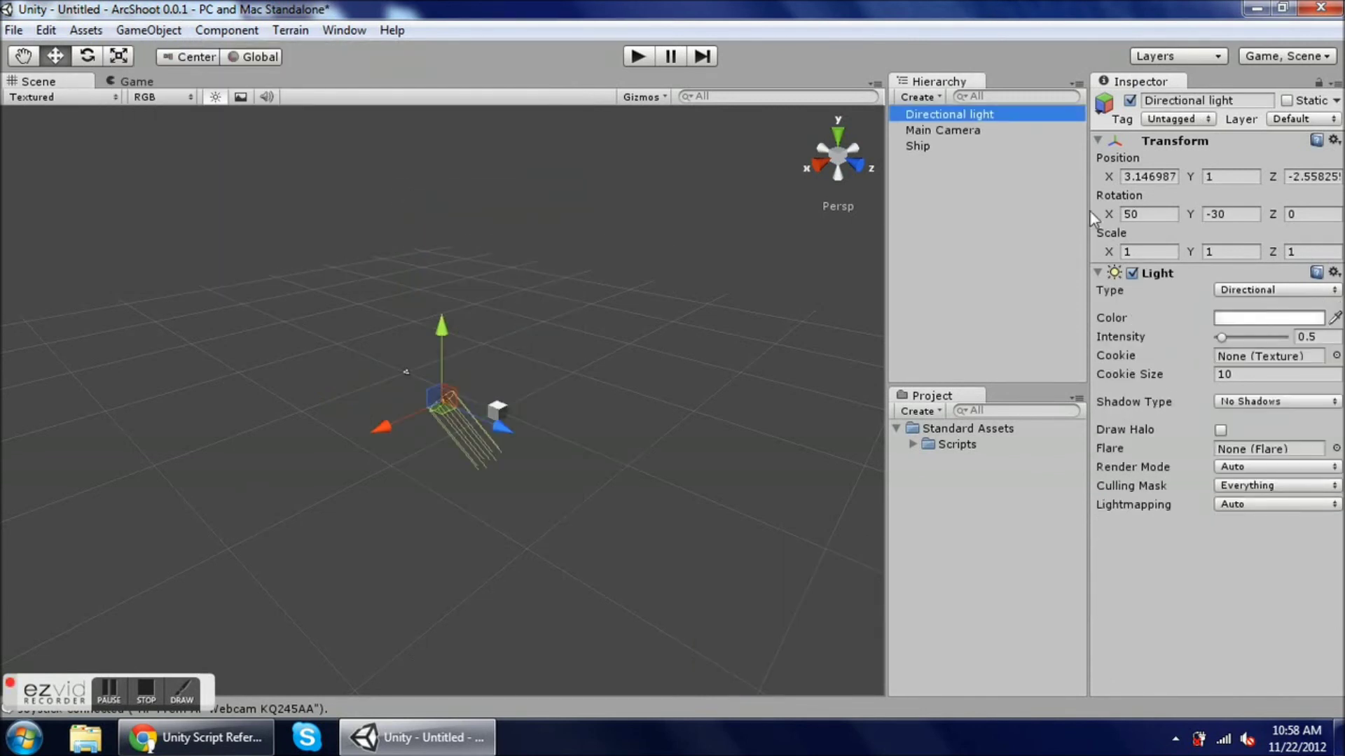
click(1161, 179)
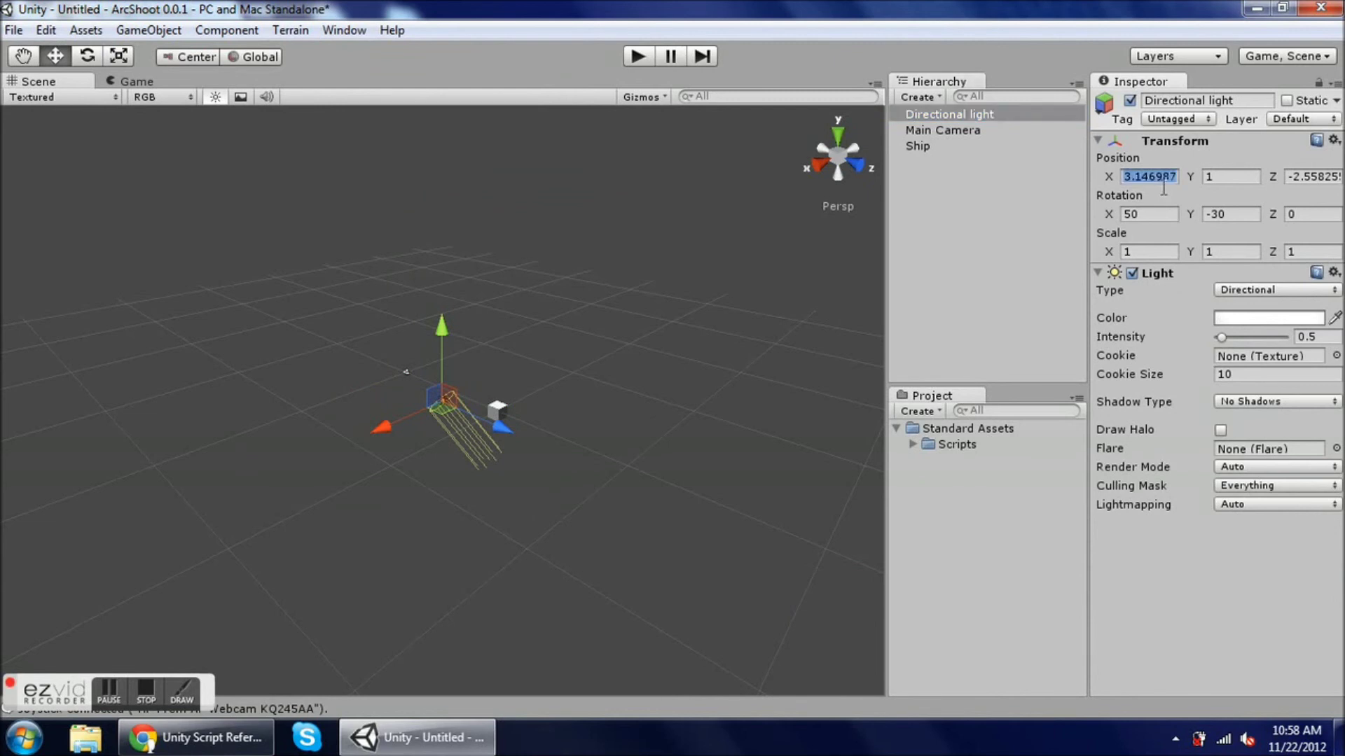
text(0)
key(Tab)
text(0)
key(Tab)
text(0)
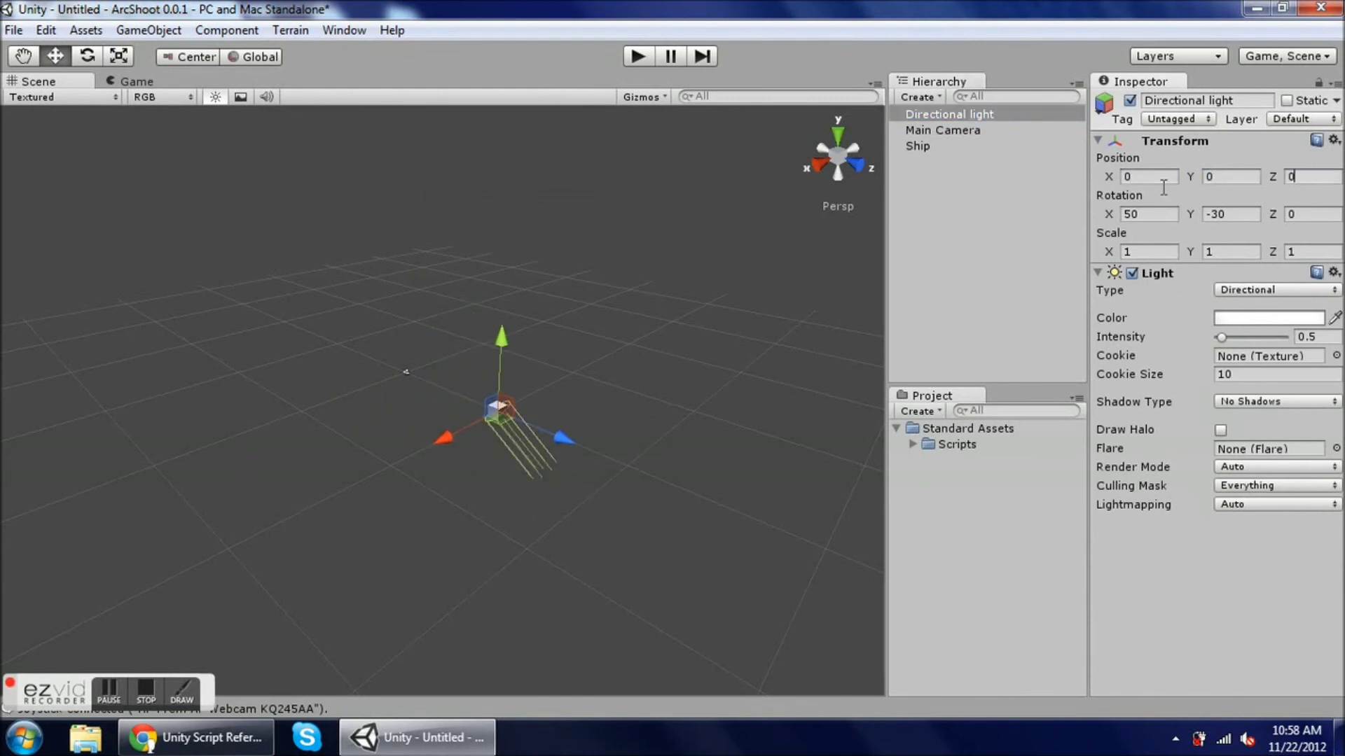
Zero the light's X rotation and drag it back along Z to about -13.39.
key(Tab)
text(0)
key(Tab)
text(0)
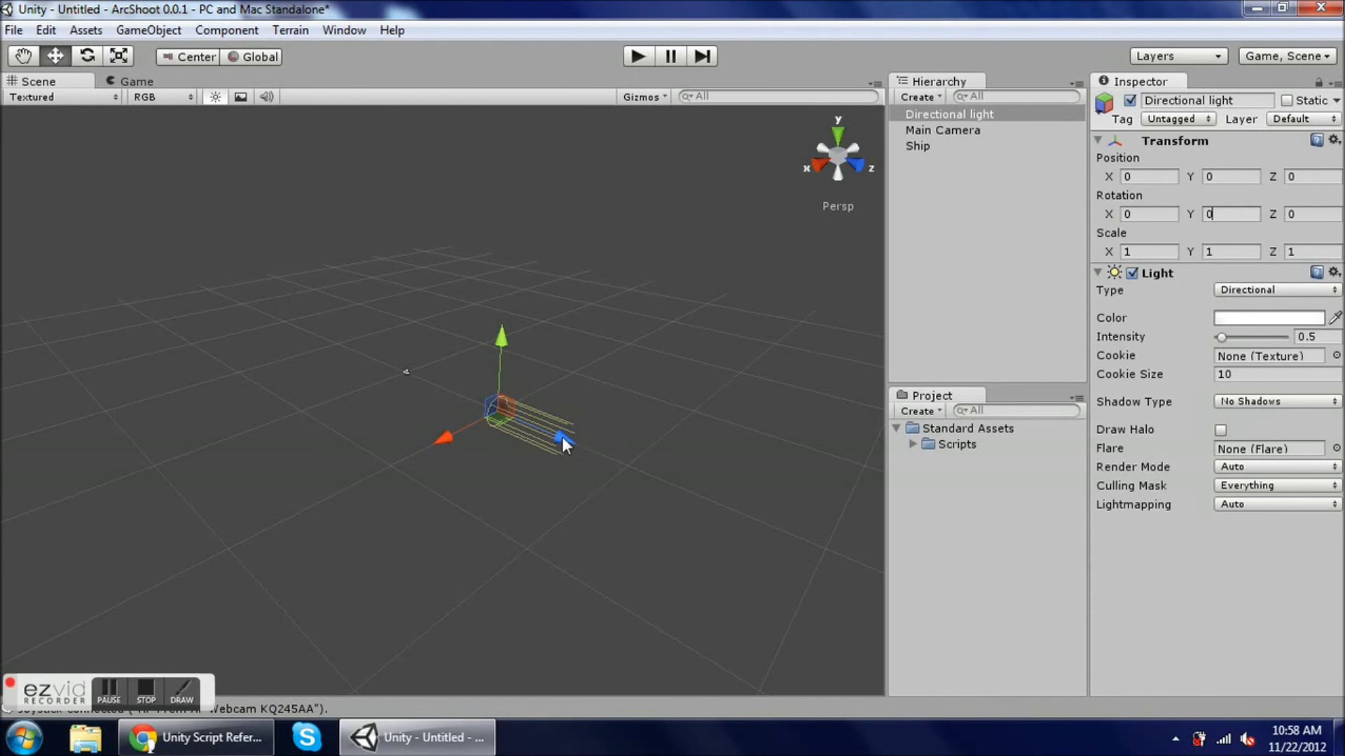
drag(562, 435, 421, 387)
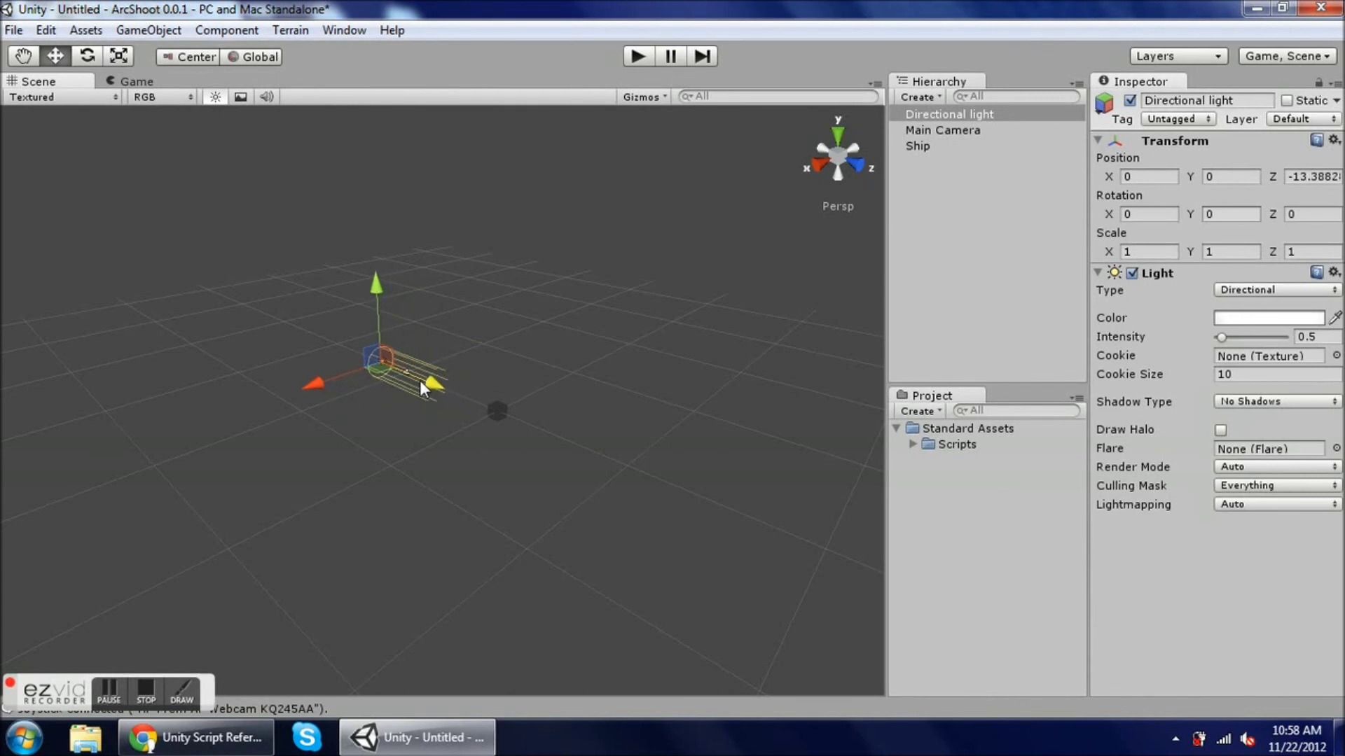
Select Main Camera, then Directional light, then Main Camera again to check the light against the camera preview.
click(913, 133)
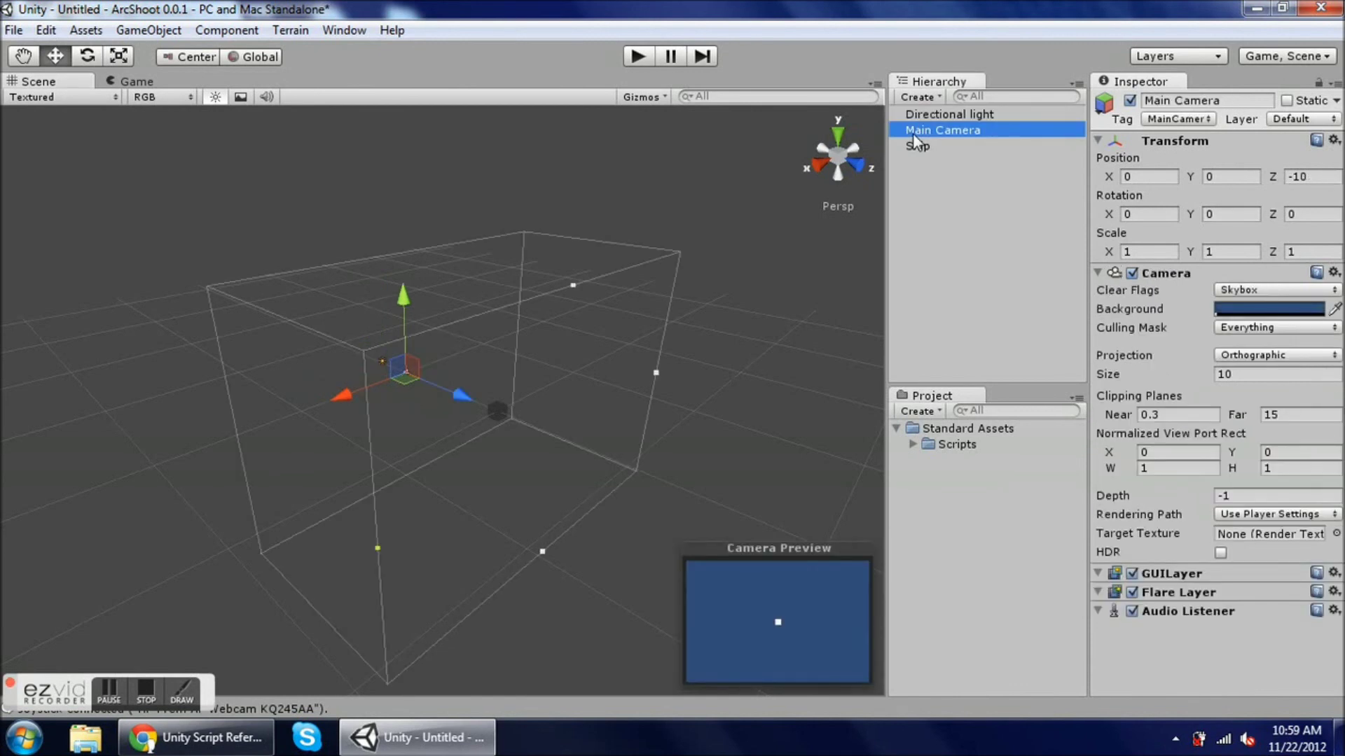
click(918, 114)
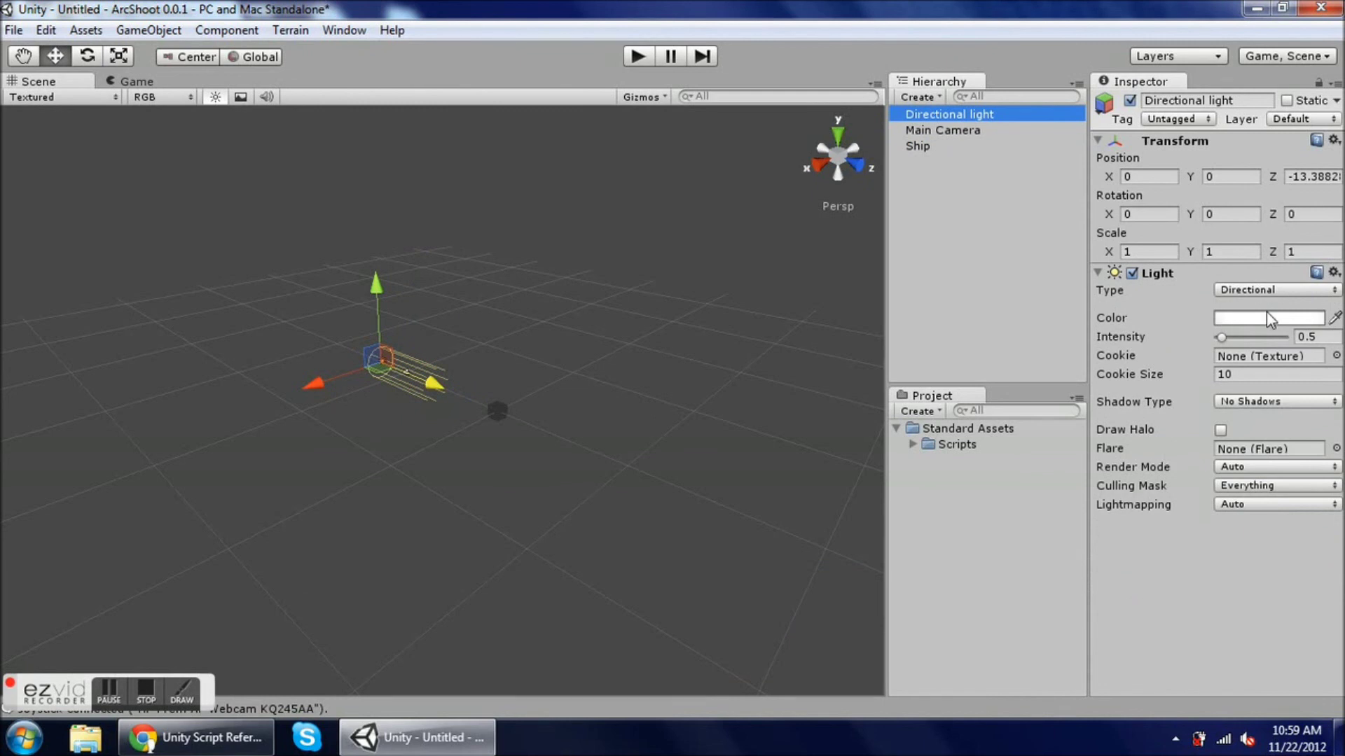
click(926, 129)
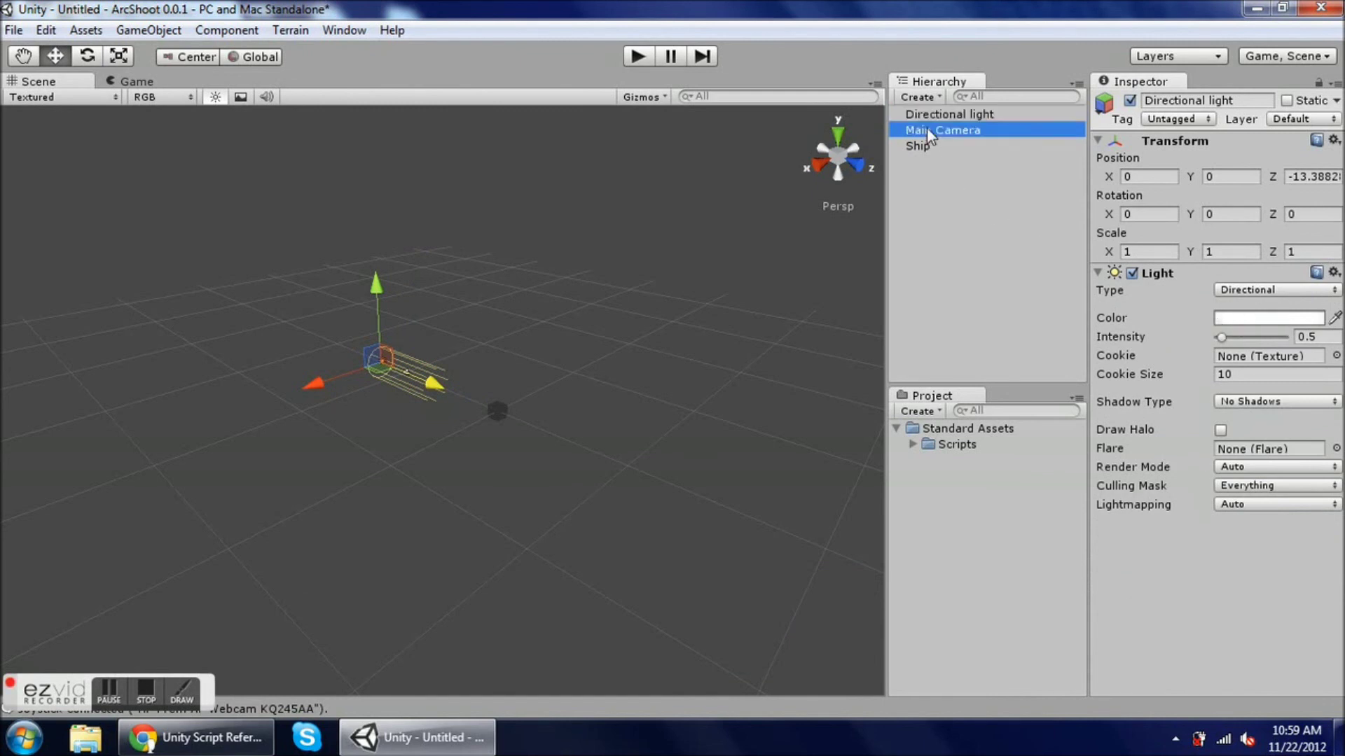